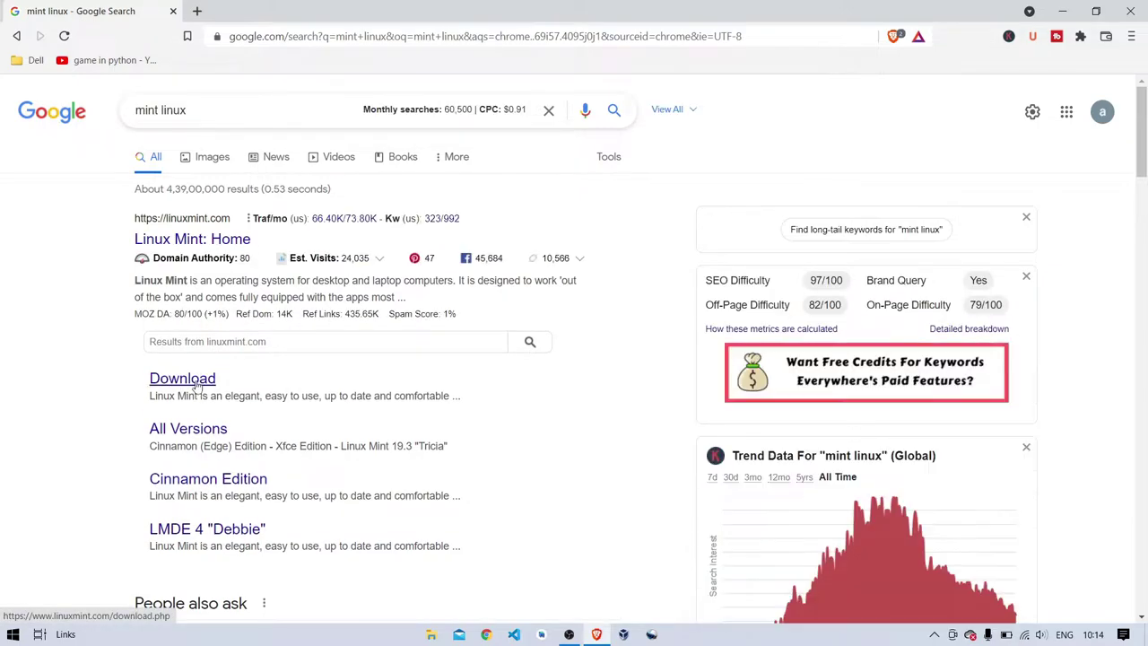
From the search results, open the Linux Mint download page and go to the Cinnamon Edition download
{"action": "left_click", "coordinate": [198, 384]}
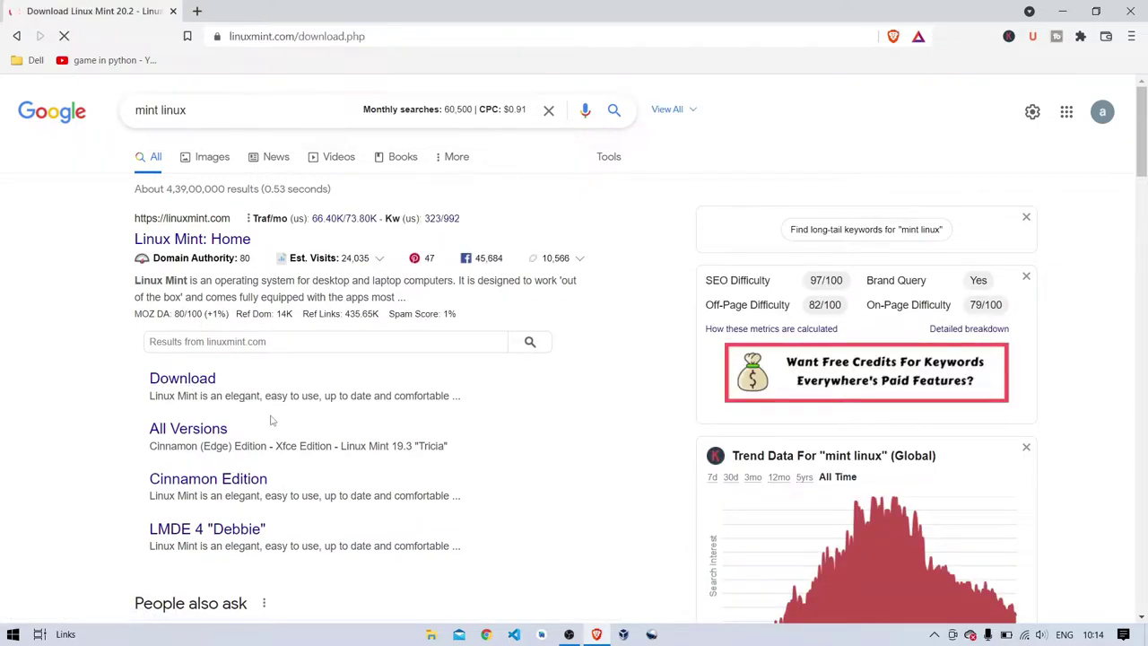
{"action": "scroll", "coordinate": [469, 429], "scroll_direction": "down", "scroll_amount": 7}
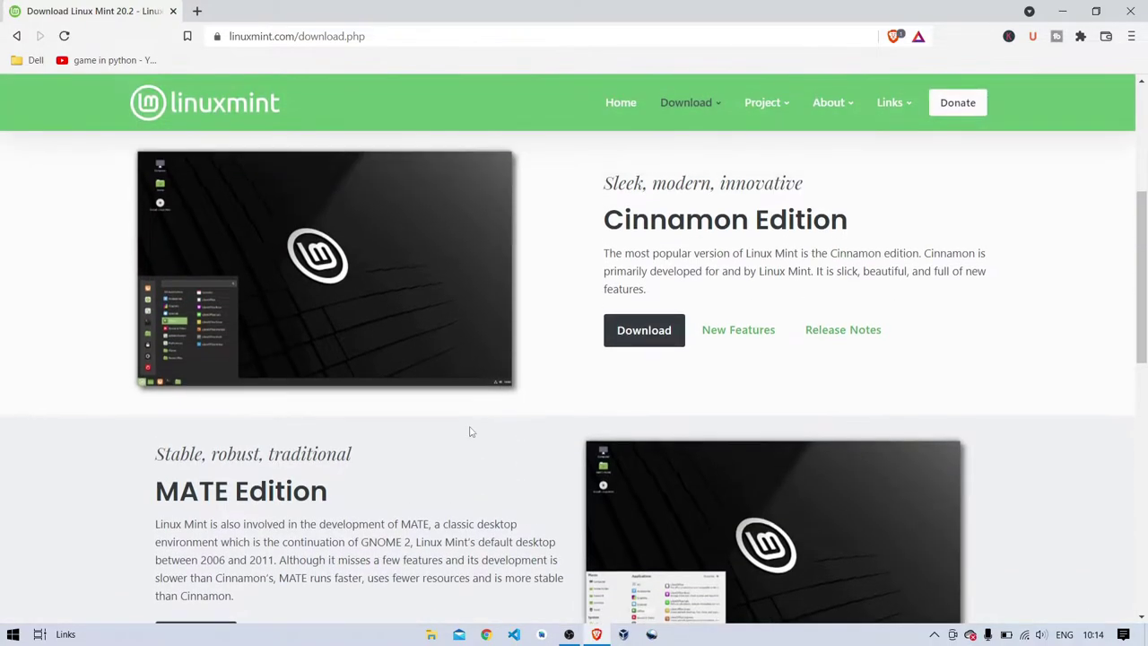
{"action": "scroll", "coordinate": [469, 431], "scroll_direction": "up", "scroll_amount": 2}
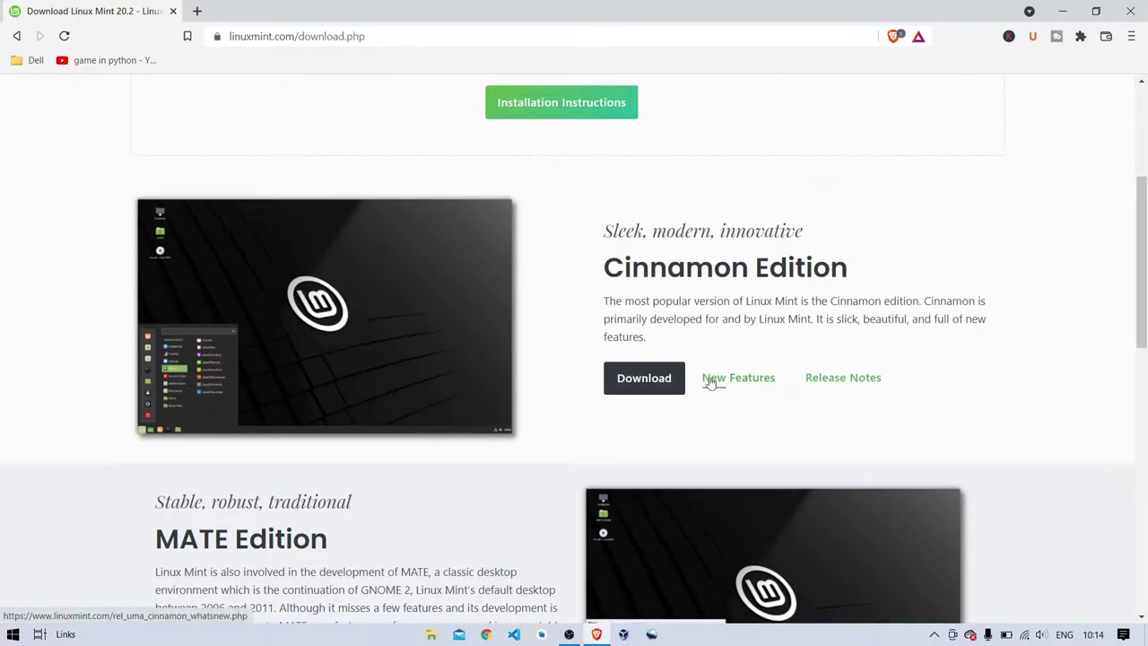
{"action": "left_click", "coordinate": [658, 382]}
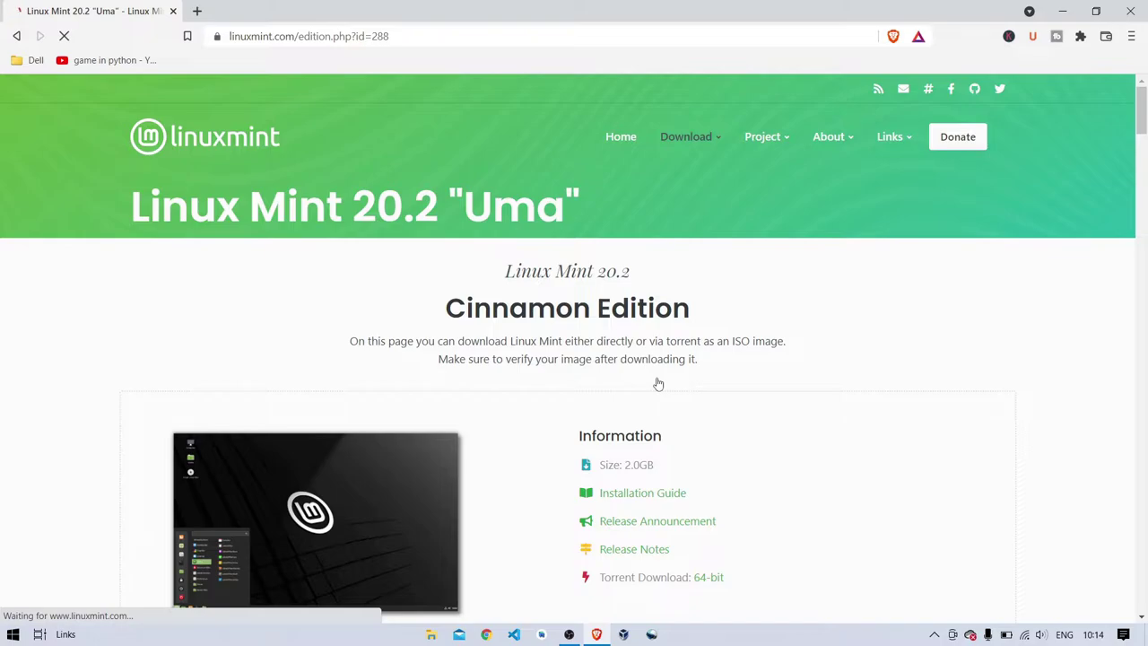
Download the 64-bit ISO from India's PicoNets-WebWerks mirror and save it in Downloads as linuxmint-20.2-cinnamon-64bit
{"action": "scroll", "coordinate": [657, 383], "scroll_direction": "down", "scroll_amount": 4}
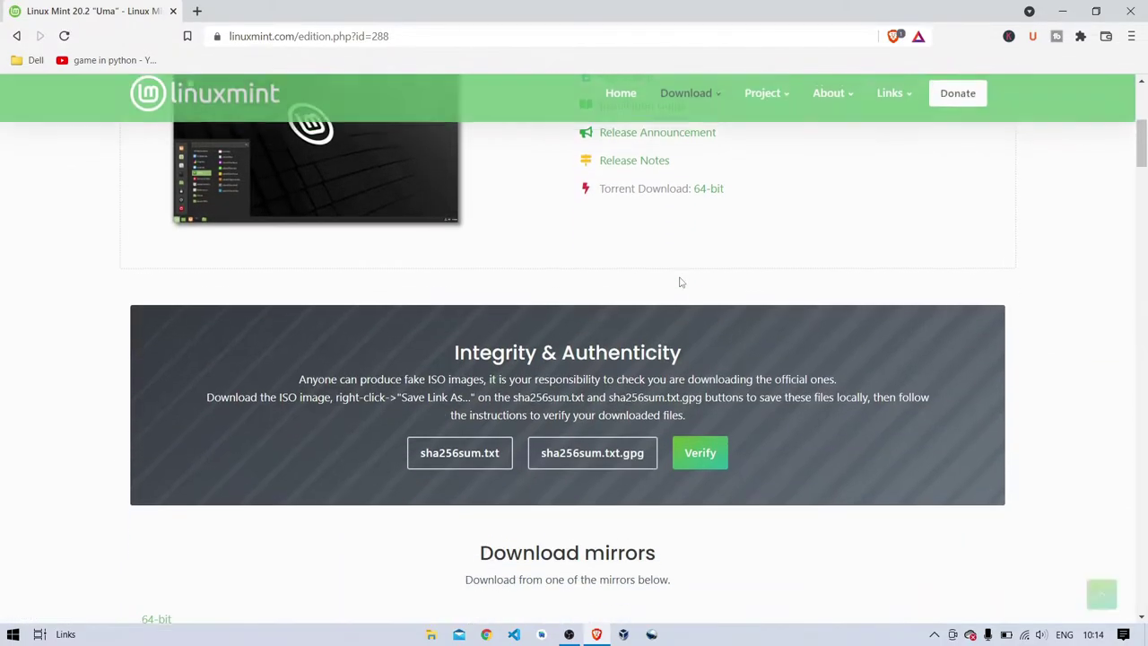
{"action": "scroll", "coordinate": [680, 282], "scroll_direction": "up", "scroll_amount": 1}
{"action": "scroll", "coordinate": [680, 283], "scroll_direction": "down", "scroll_amount": 3}
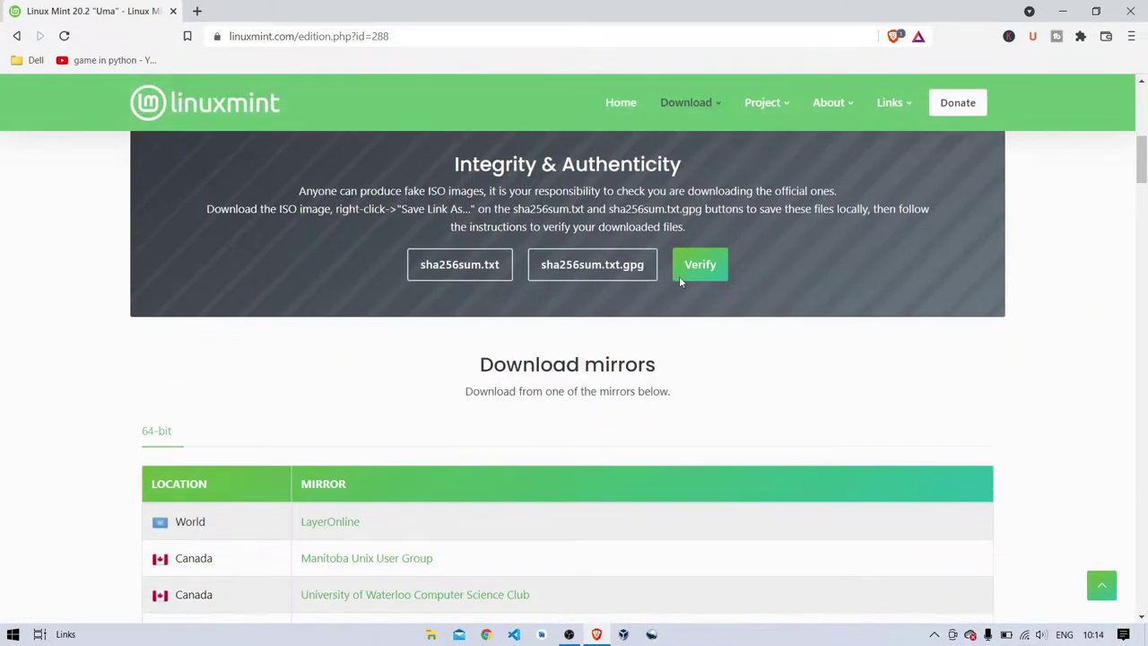
{"action": "scroll", "coordinate": [679, 282], "scroll_direction": "down", "scroll_amount": 2}
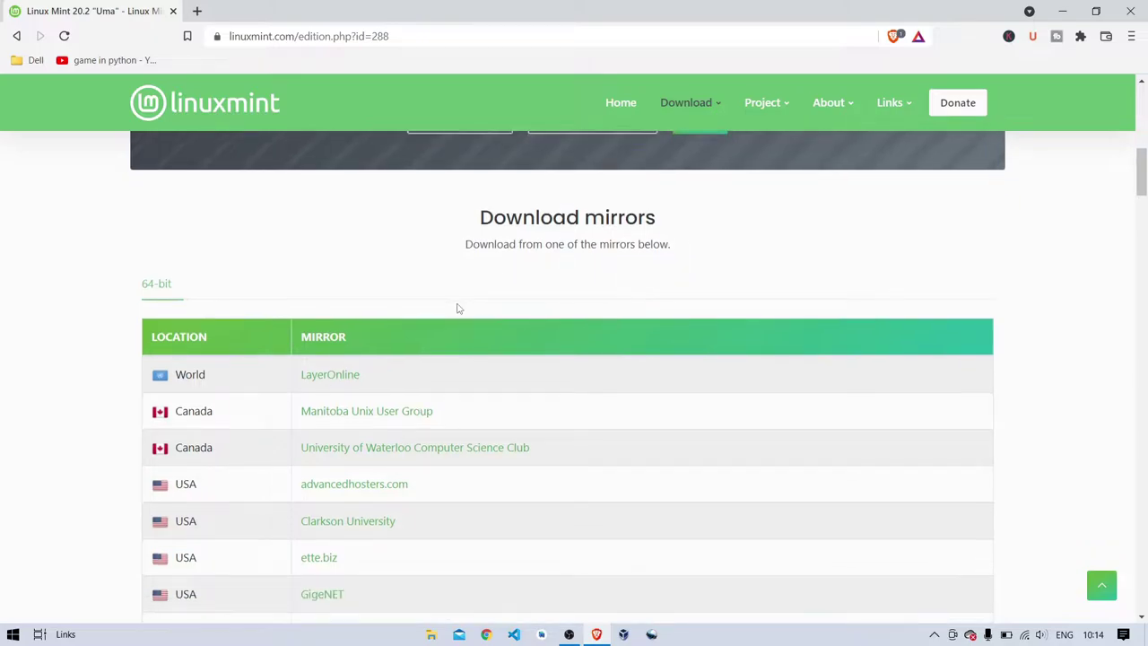
{"action": "scroll", "coordinate": [456, 307], "scroll_direction": "down", "scroll_amount": 4}
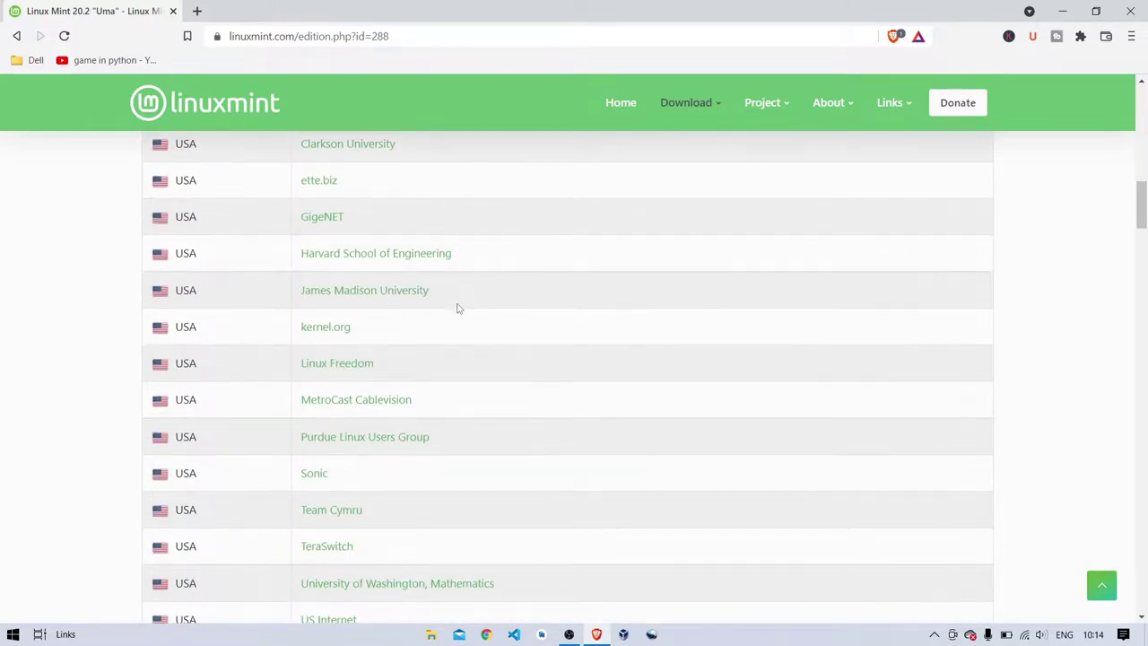
{"action": "scroll", "coordinate": [457, 308], "scroll_direction": "down", "scroll_amount": 15}
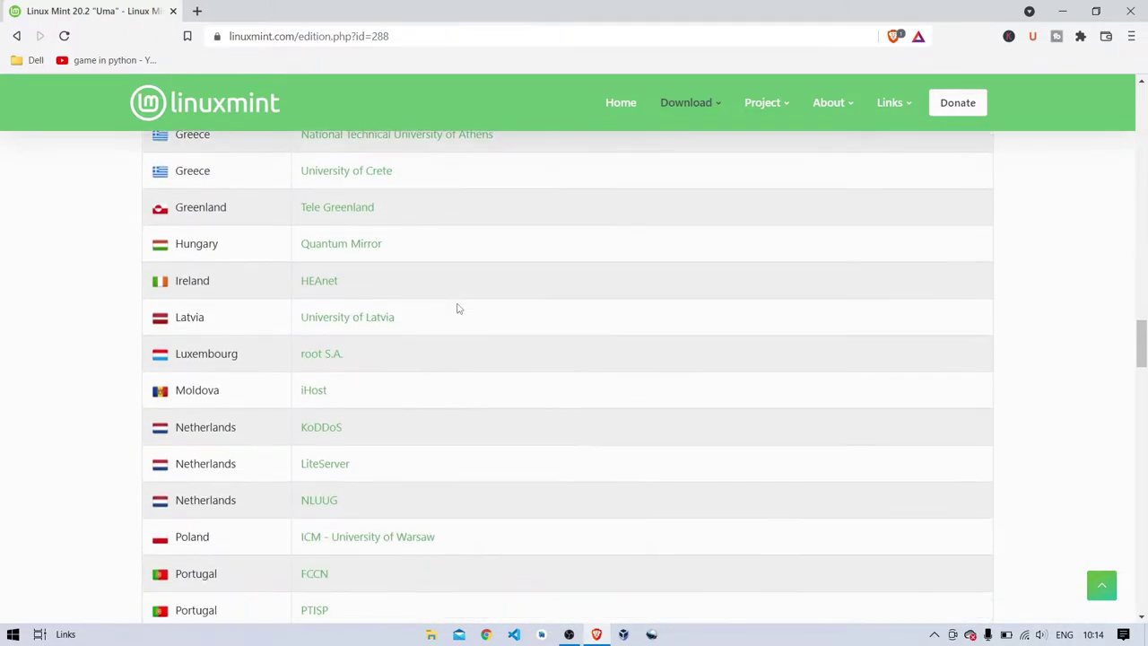
{"action": "scroll", "coordinate": [456, 308], "scroll_direction": "down", "scroll_amount": 20}
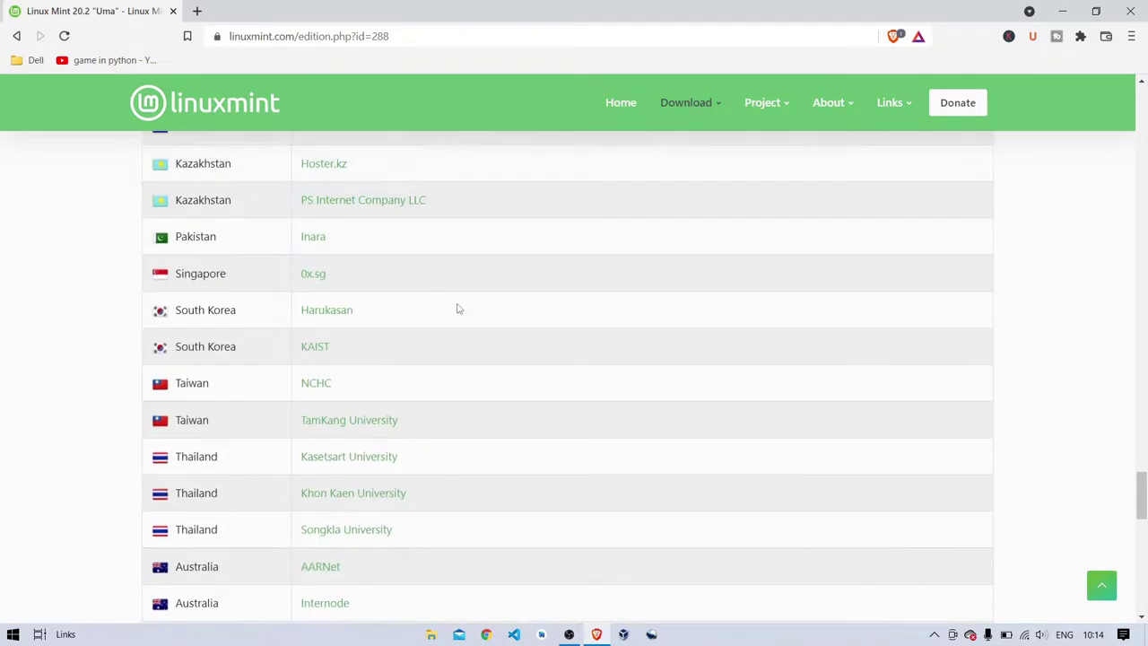
{"action": "scroll", "coordinate": [457, 308], "scroll_direction": "up", "scroll_amount": 2}
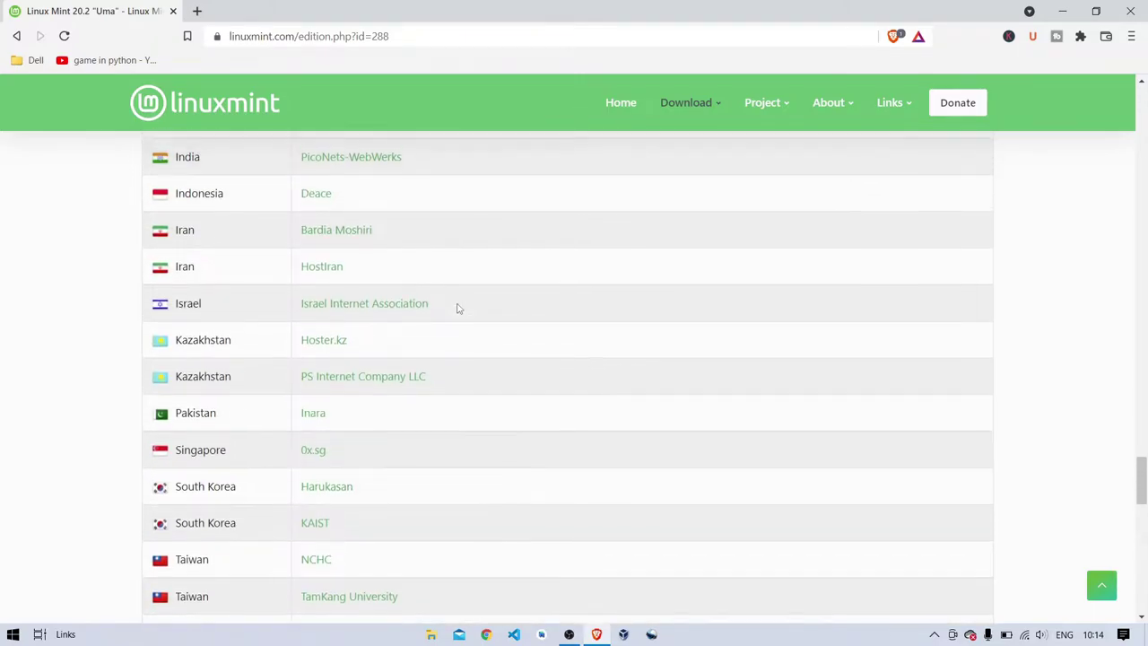
{"action": "scroll", "coordinate": [457, 308], "scroll_direction": "up", "scroll_amount": 1}
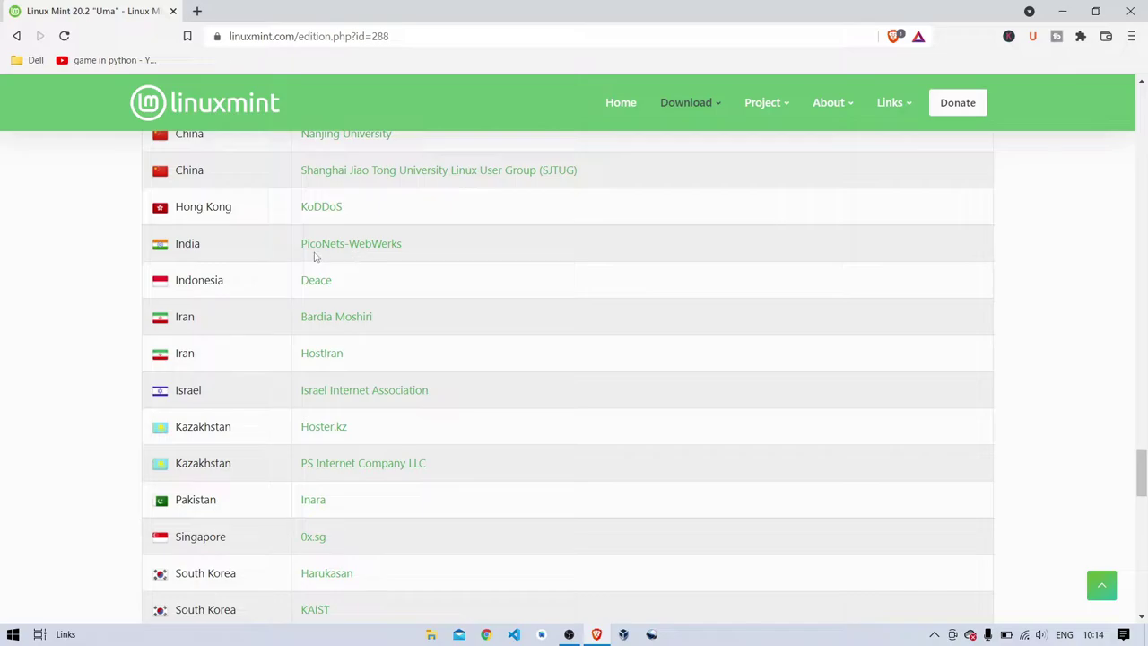
{"action": "left_click", "coordinate": [359, 252]}
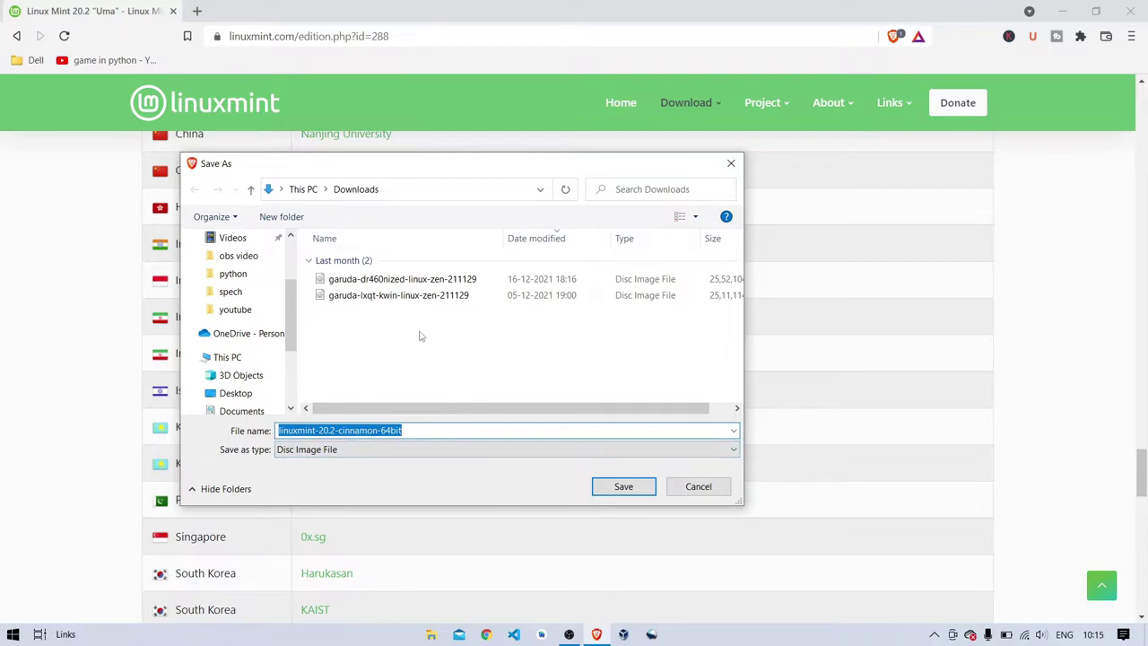
{"action": "left_click", "coordinate": [613, 488]}
{"action": "scroll", "coordinate": [754, 487], "scroll_direction": "down", "scroll_amount": 10}
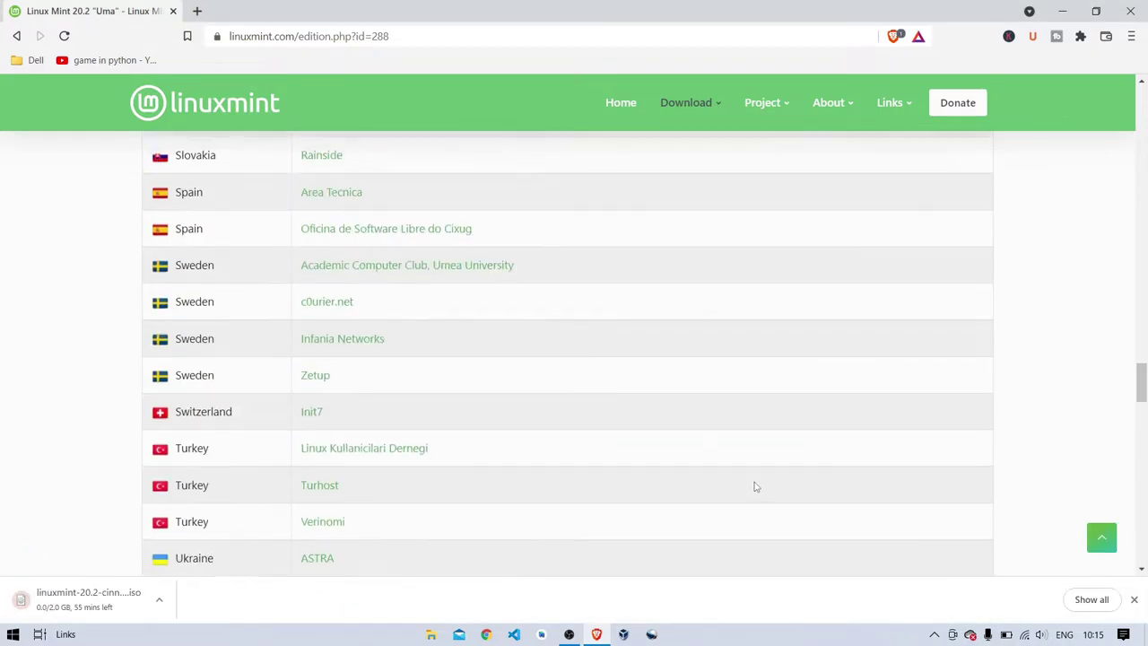
{"action": "scroll", "coordinate": [754, 487], "scroll_direction": "up", "scroll_amount": 20}
{"action": "scroll", "coordinate": [756, 487], "scroll_direction": "down", "scroll_amount": 7}
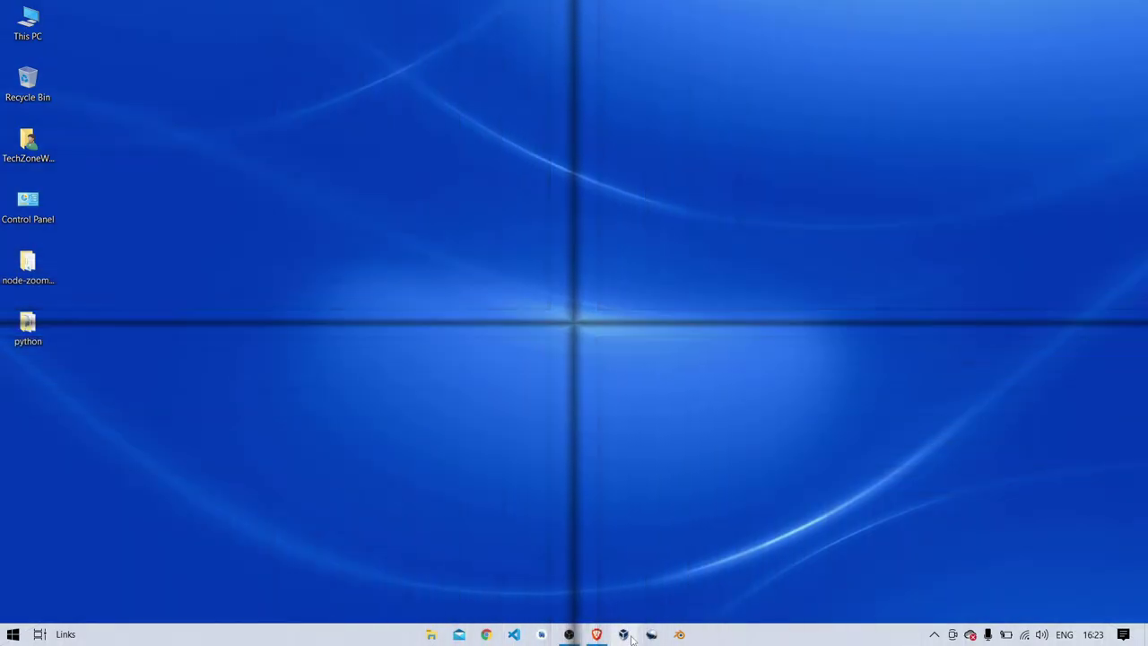
Switch to VirtualBox and start a new virtual machine named "mint linux" with type Linux and version Linux 2.6 / 3.x / 4.x (64-bit)
{"action": "left_click", "coordinate": [628, 636]}
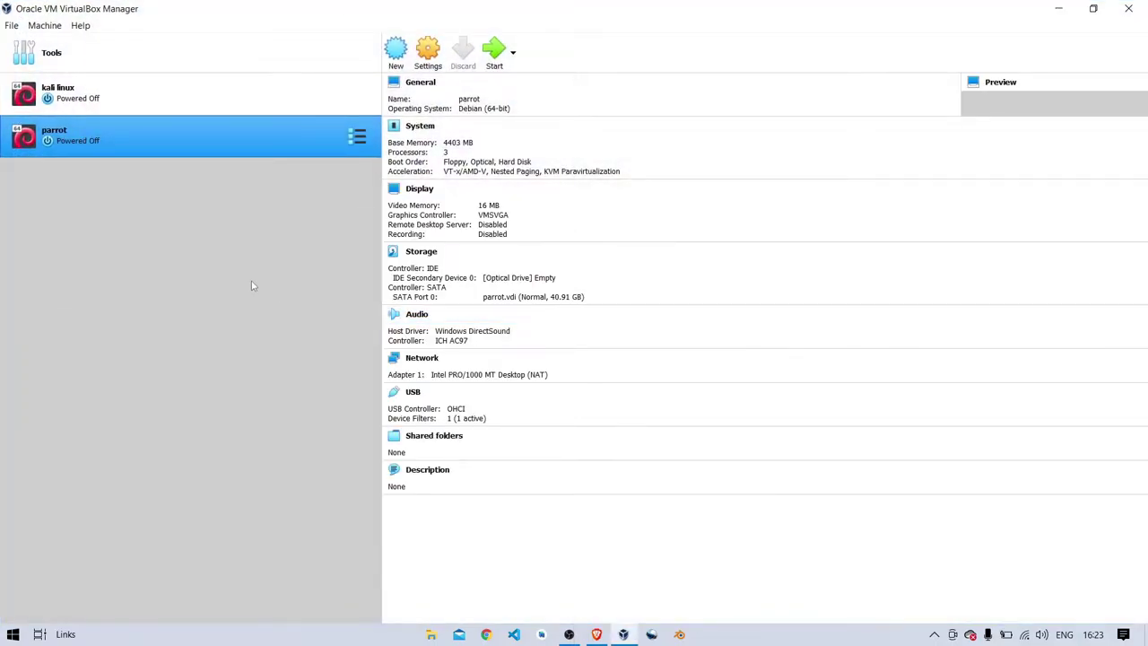
{"action": "left_click", "coordinate": [396, 49]}
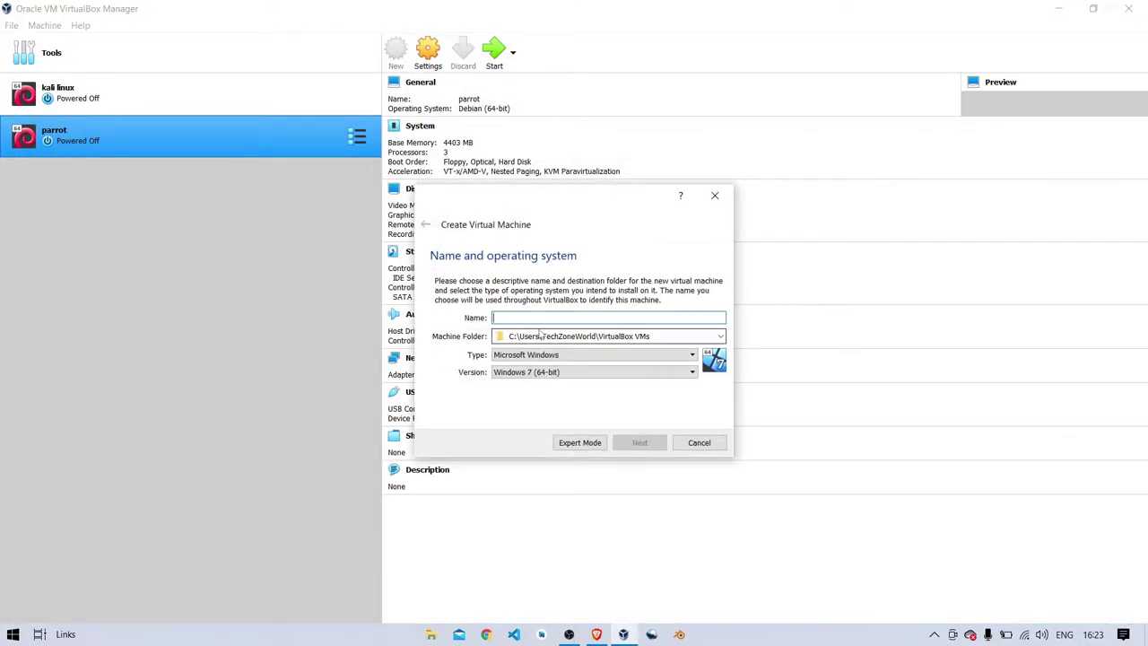
{"action": "type", "text": "mint linux"}
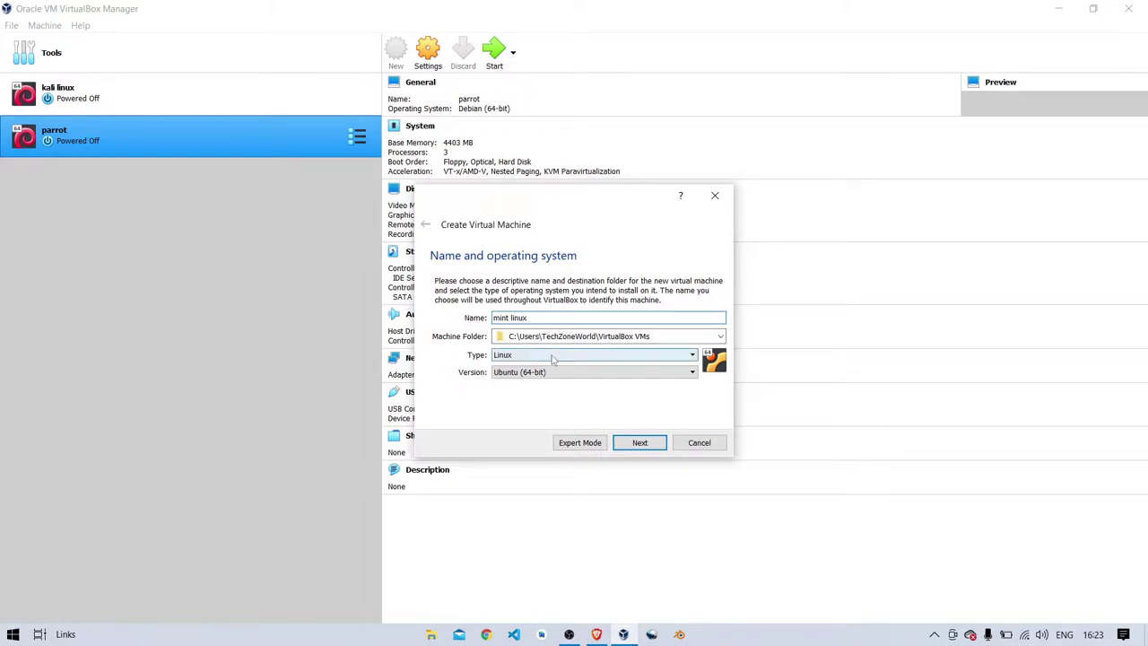
{"action": "left_click", "coordinate": [558, 372]}
{"action": "scroll", "coordinate": [561, 399], "scroll_direction": "up", "scroll_amount": 3}
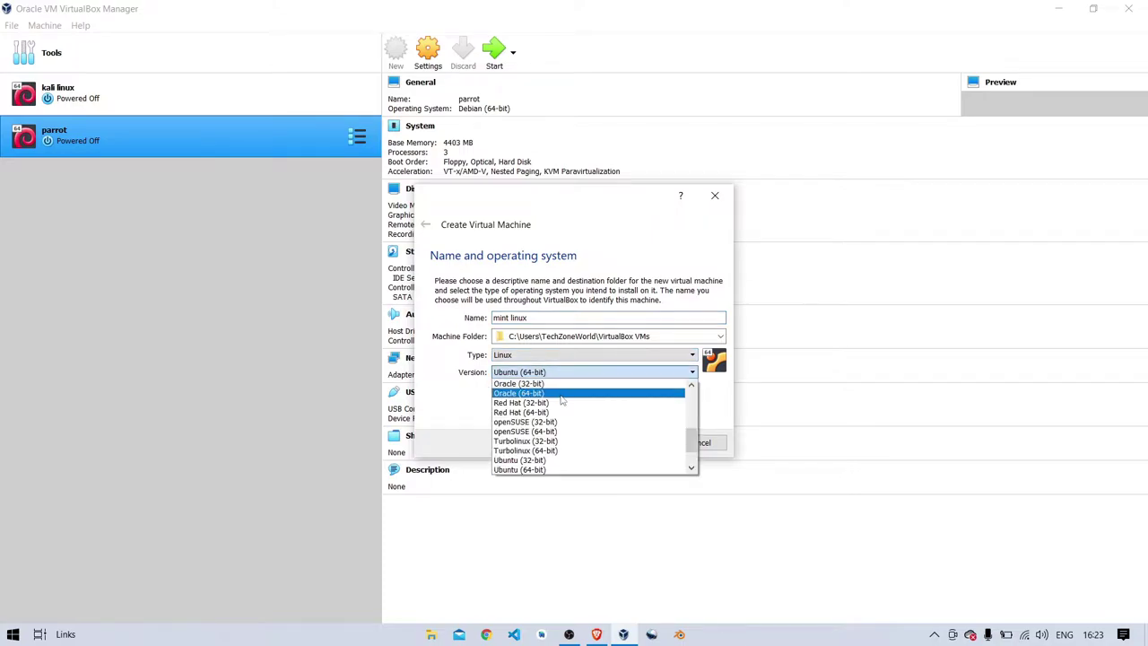
{"action": "scroll", "coordinate": [562, 402], "scroll_direction": "up", "scroll_amount": 2}
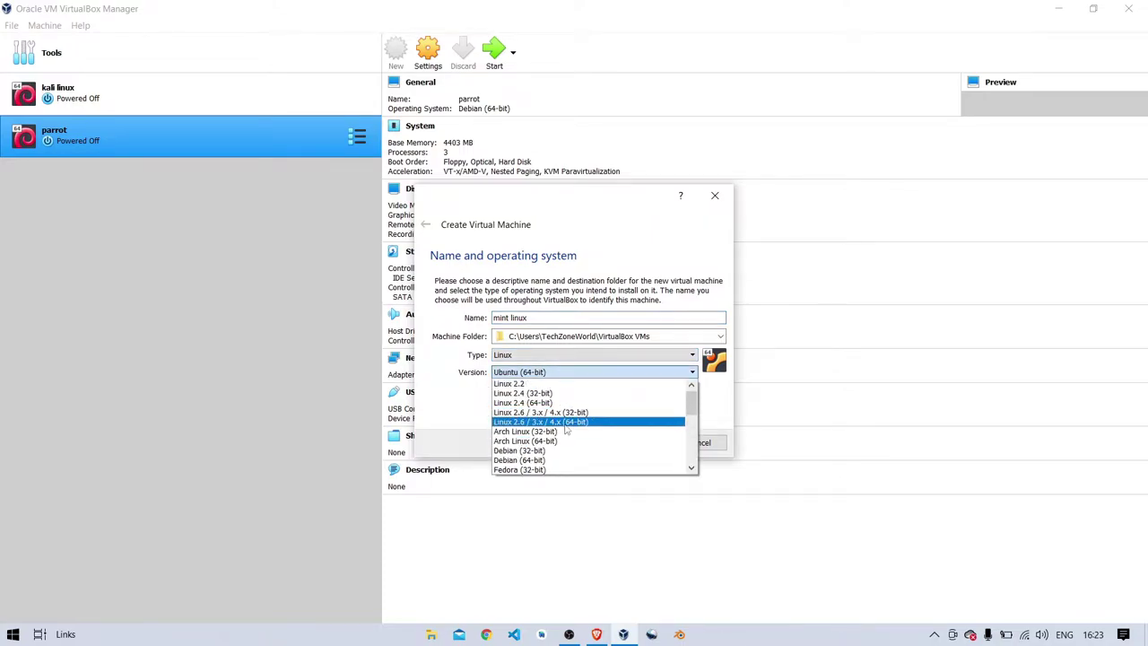
{"action": "left_click", "coordinate": [567, 422]}
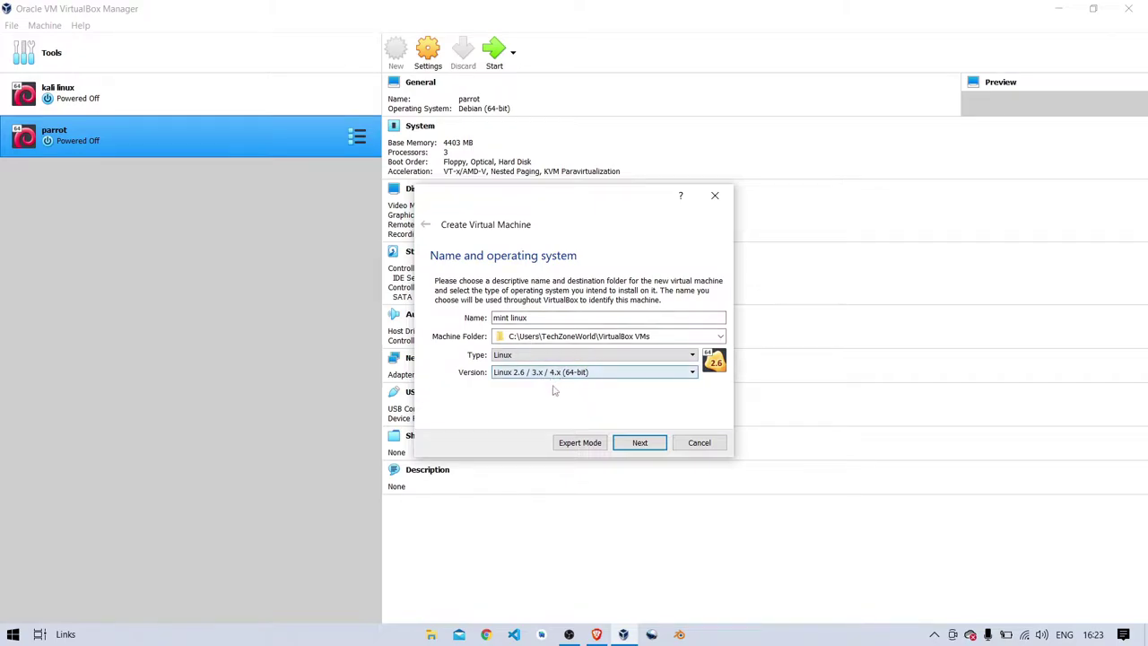
{"action": "left_click", "coordinate": [646, 448]}
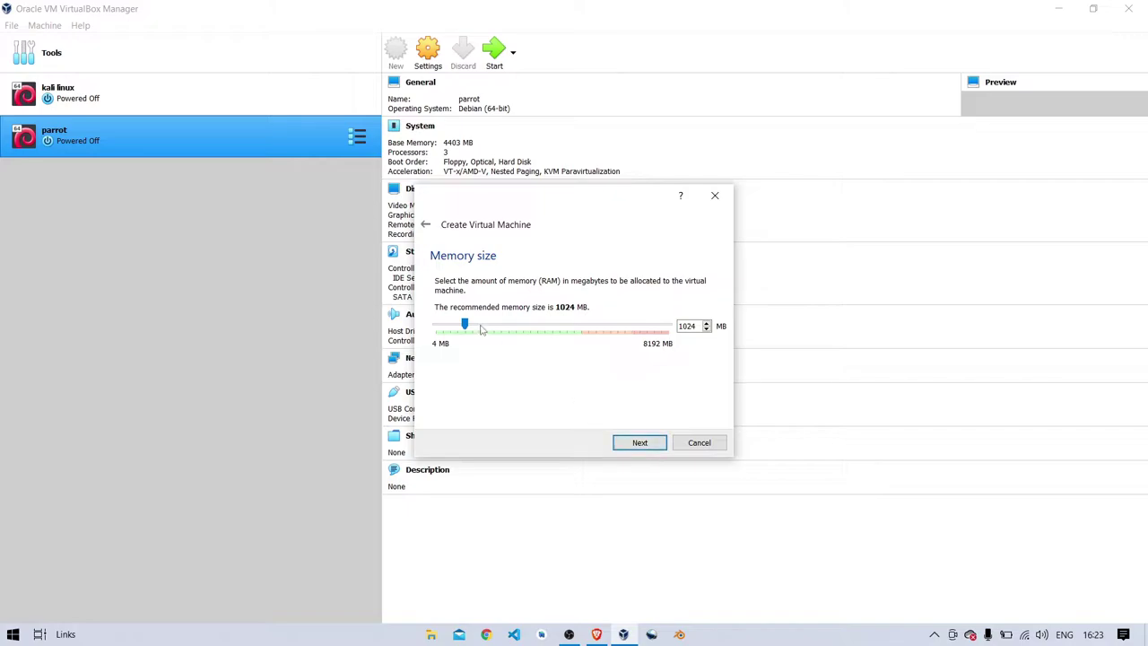
Allocate 4277 MB of memory and create the machine with a new 40.91 GB VDI virtual hard disk
{"action": "left_click_drag", "start_coordinate": [465, 325], "coordinate": [559, 330]}
{"action": "left_click", "coordinate": [640, 442]}
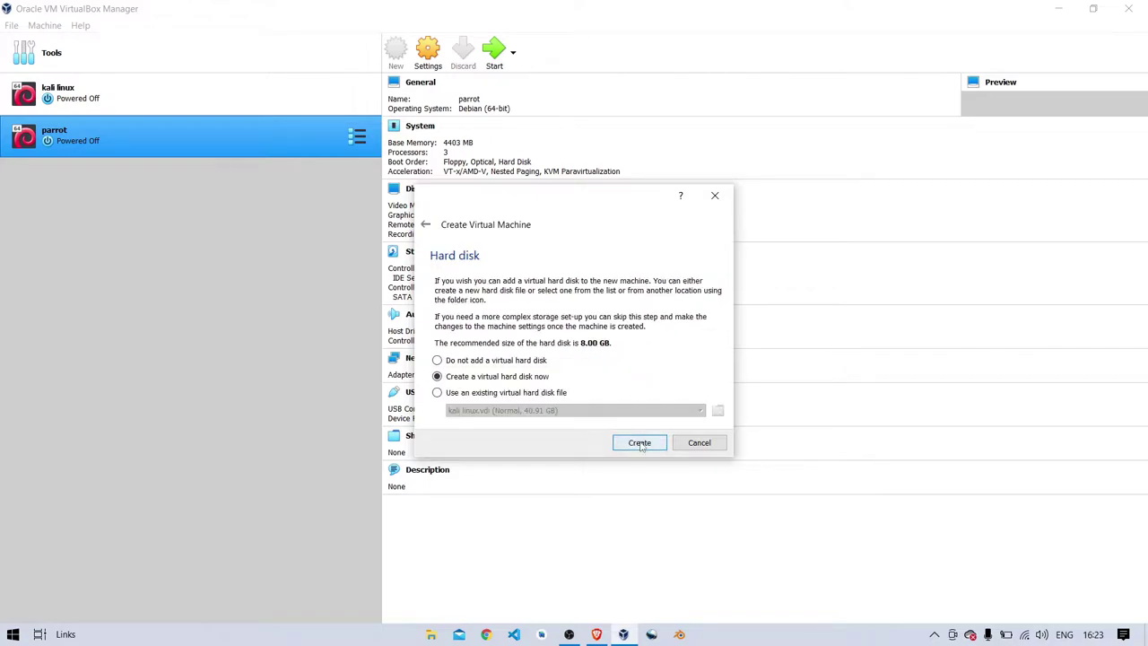
{"action": "left_click", "coordinate": [640, 443]}
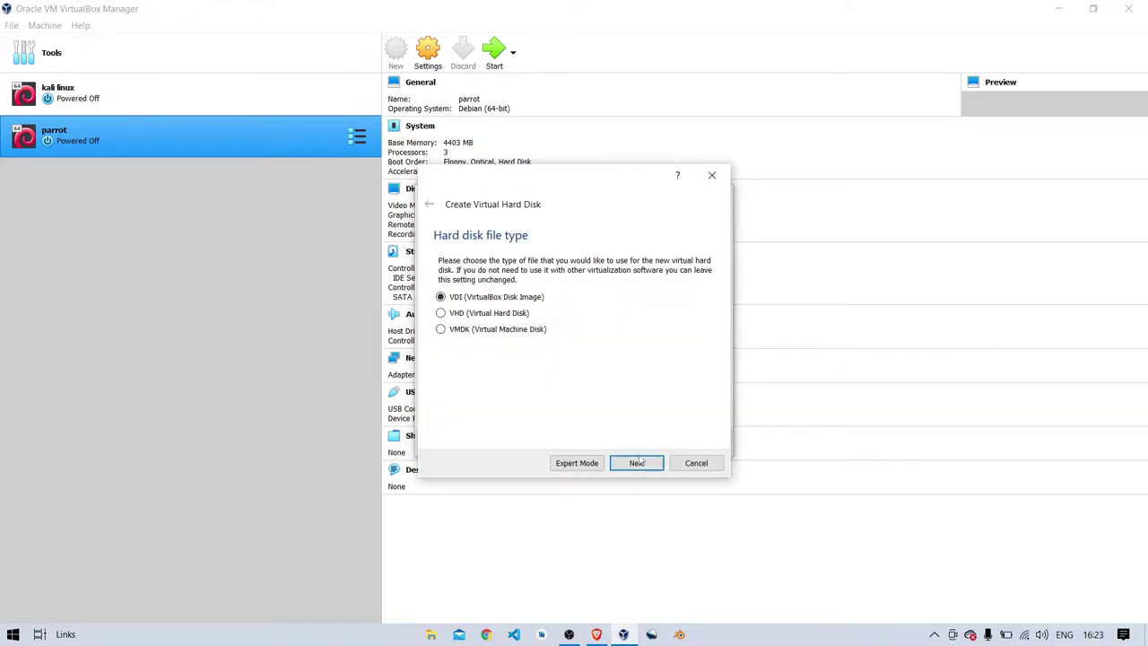
{"action": "left_click", "coordinate": [640, 463]}
{"action": "left_click", "coordinate": [640, 463]}
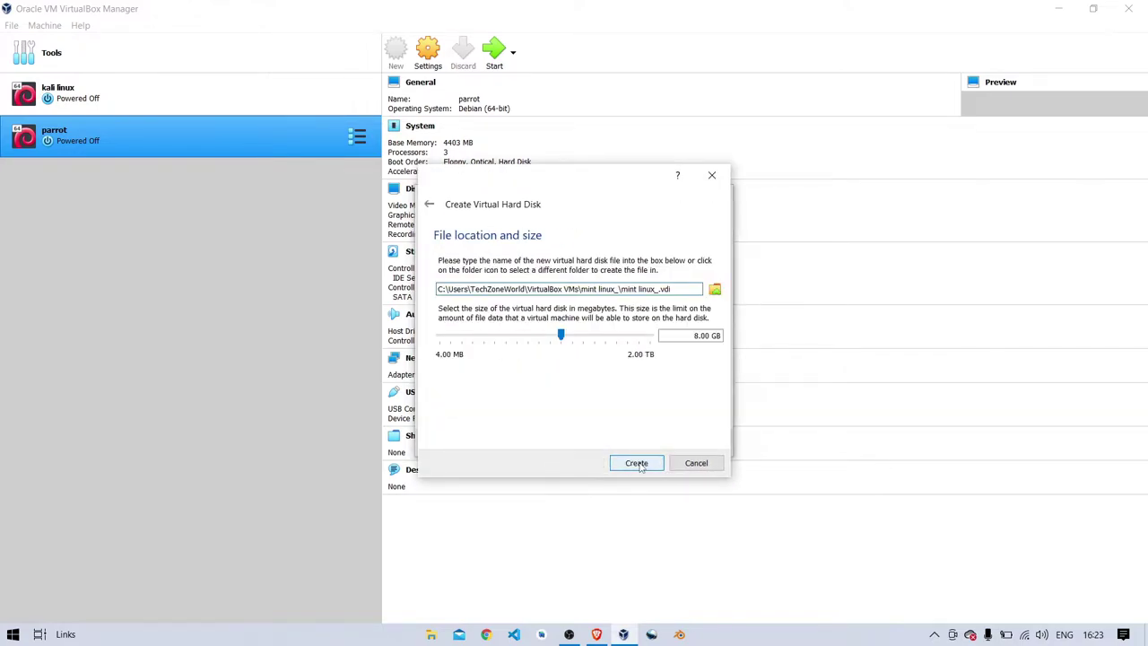
{"action": "left_click_drag", "start_coordinate": [561, 334], "coordinate": [587, 335]}
{"action": "left_click", "coordinate": [637, 462]}
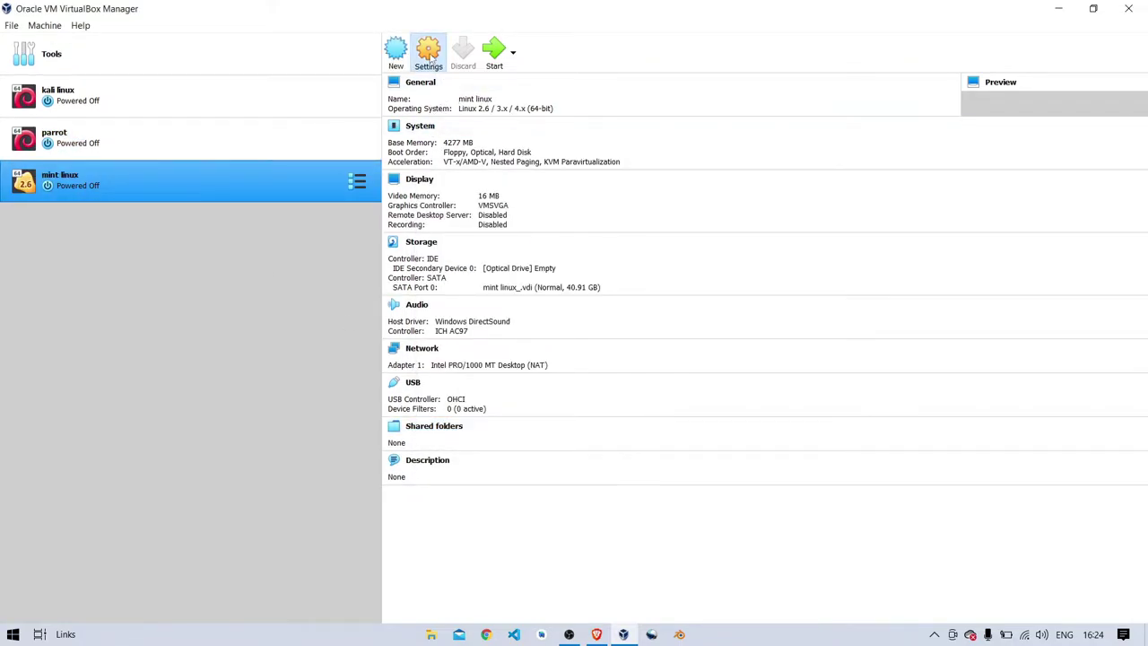
In the mint linux machine's settings, set both Shared Clipboard and Drag'n'Drop to Bidirectional
{"action": "left_click", "coordinate": [431, 56]}
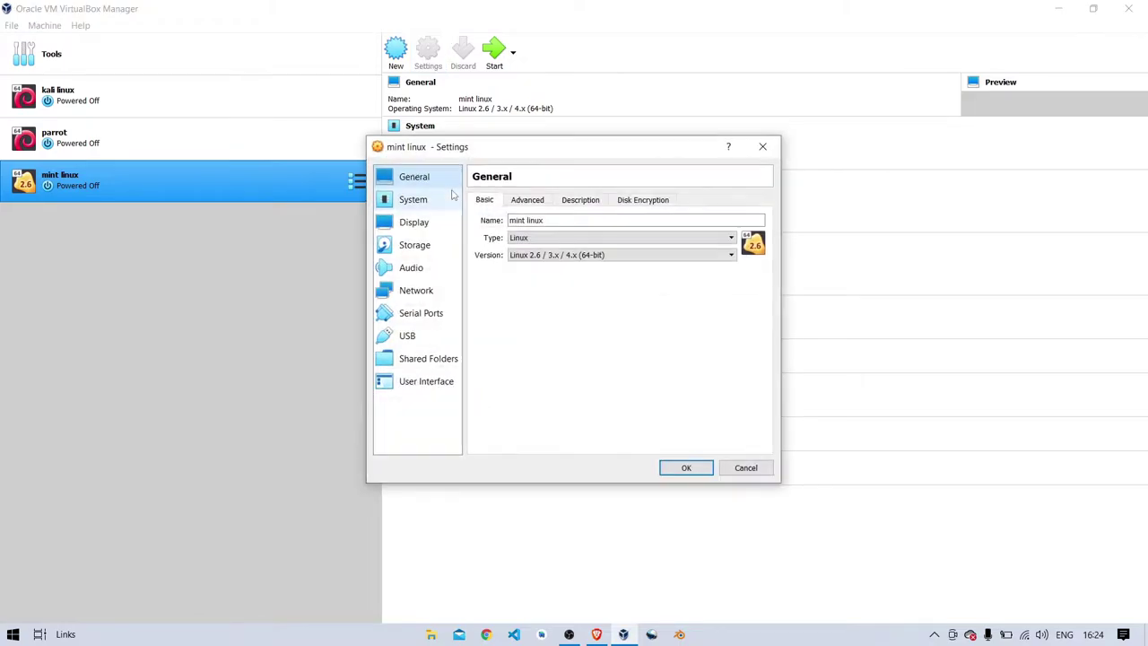
{"action": "left_click", "coordinate": [543, 203]}
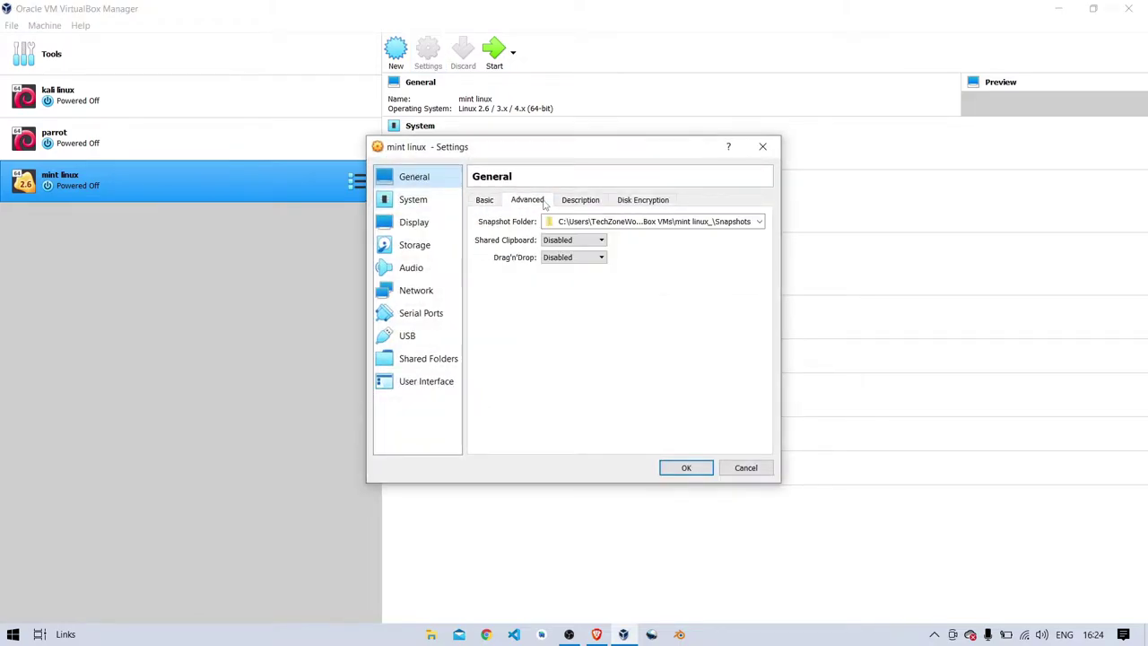
{"action": "left_click", "coordinate": [574, 240]}
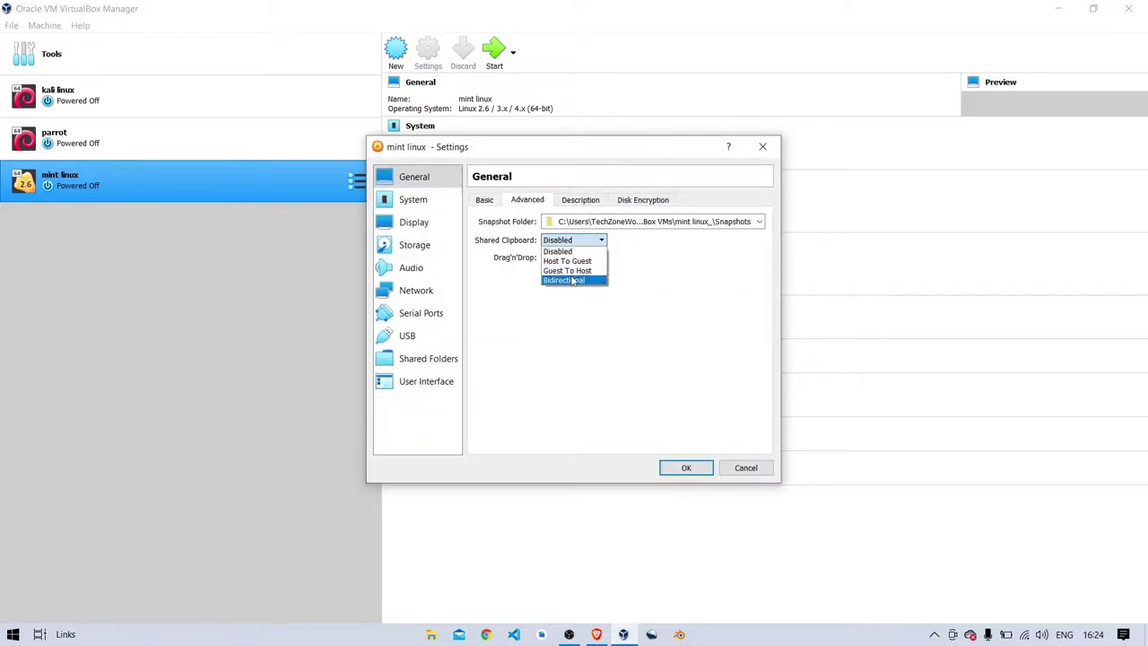
{"action": "left_click", "coordinate": [572, 281]}
{"action": "left_click", "coordinate": [572, 259]}
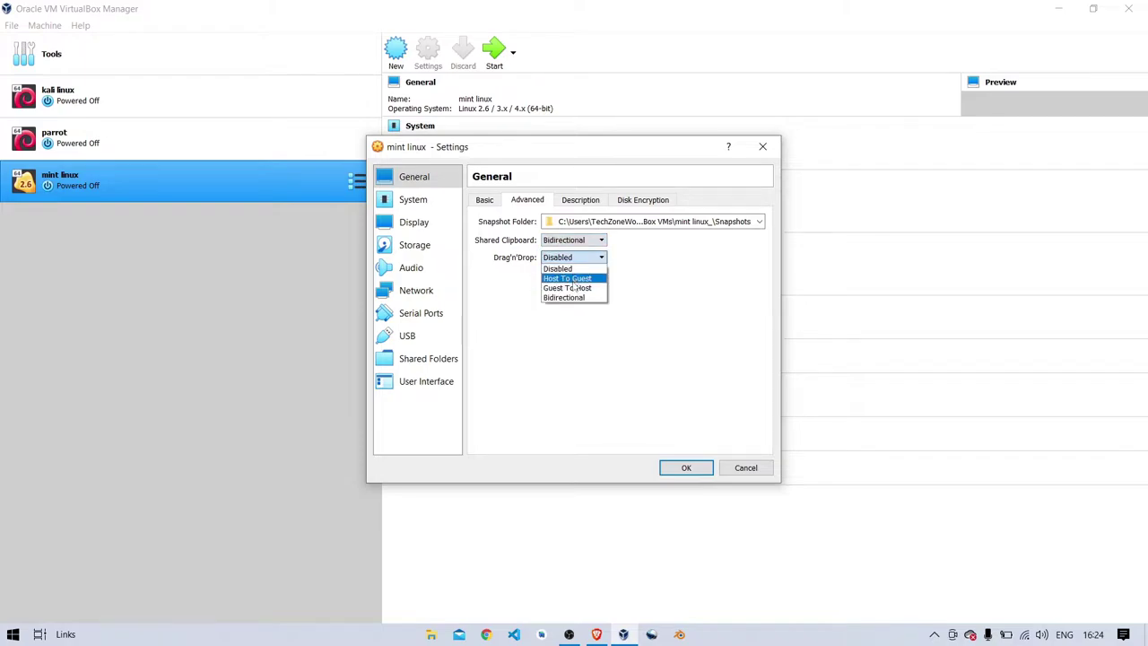
{"action": "left_click", "coordinate": [575, 299]}
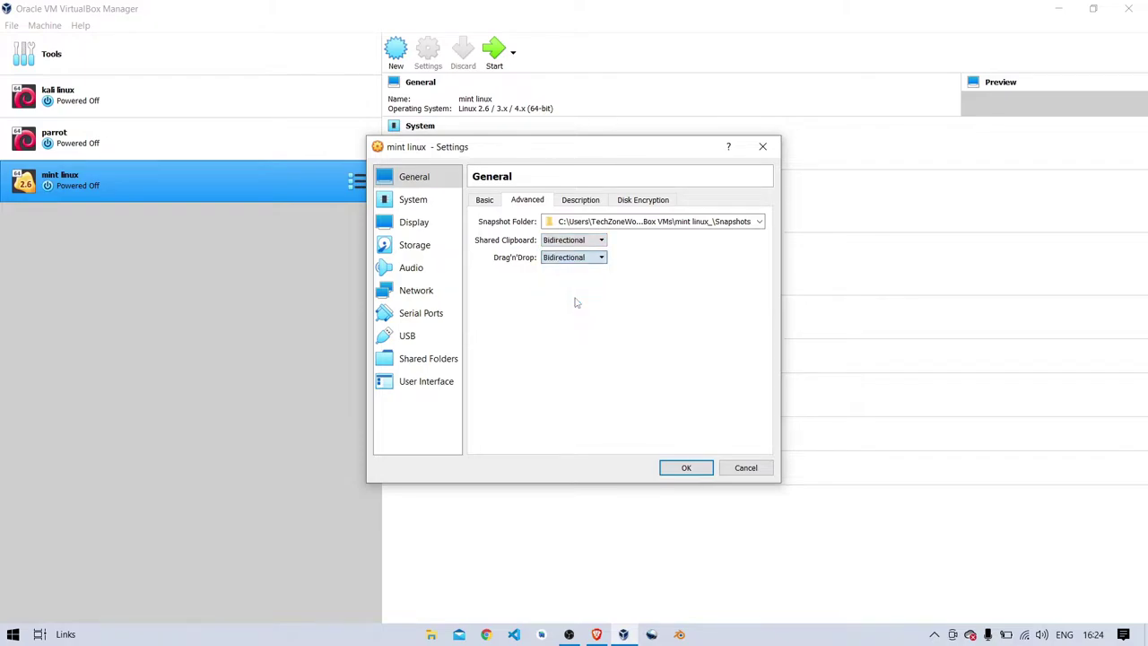
Assign 3 processors to the mint linux virtual machine
{"action": "left_click", "coordinate": [438, 211]}
{"action": "left_click", "coordinate": [551, 203]}
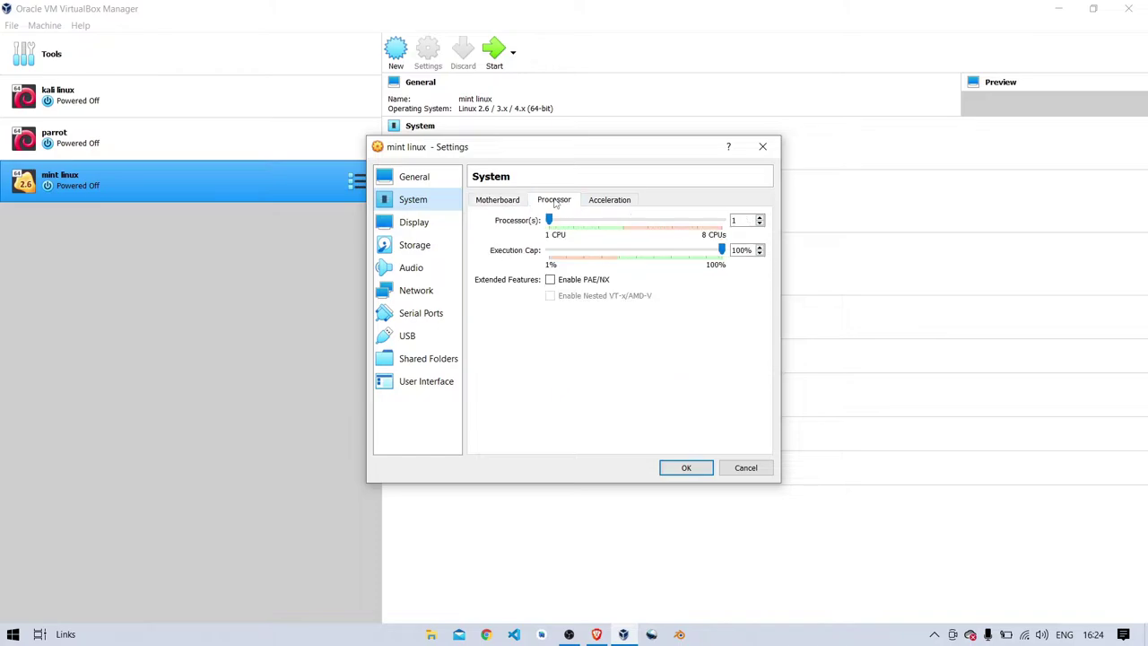
{"action": "left_click_drag", "start_coordinate": [549, 221], "coordinate": [599, 221]}
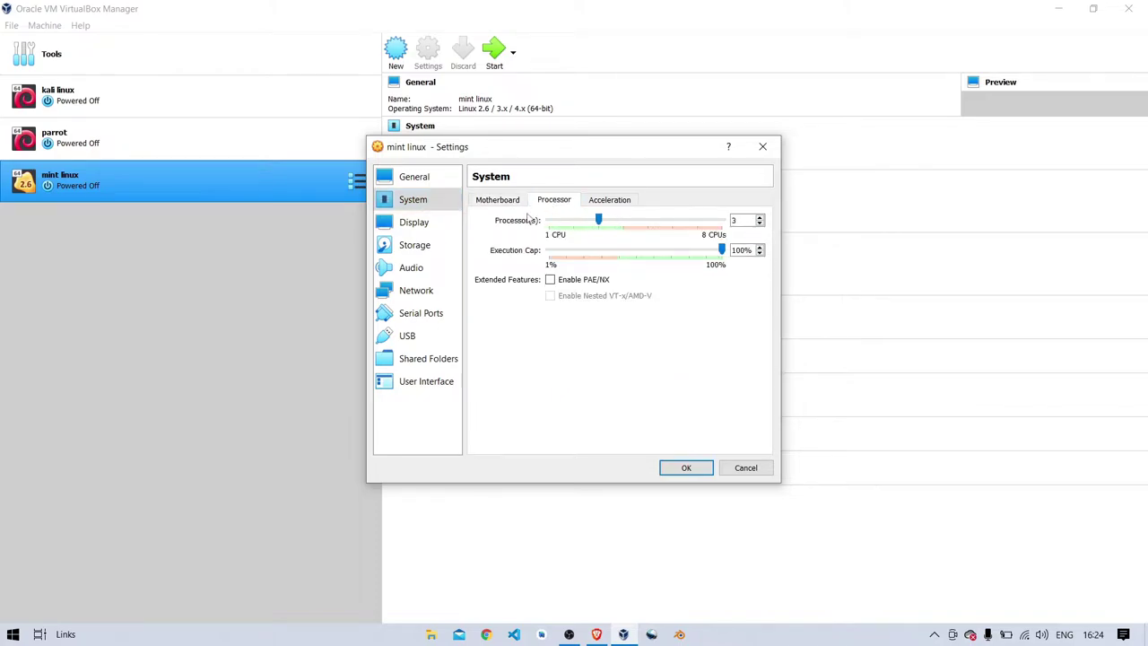
Attach the linuxmint-20.2-cinnamon-64bit disc image from Downloads to the machine's empty IDE optical drive and save the settings
{"action": "left_click", "coordinate": [434, 251]}
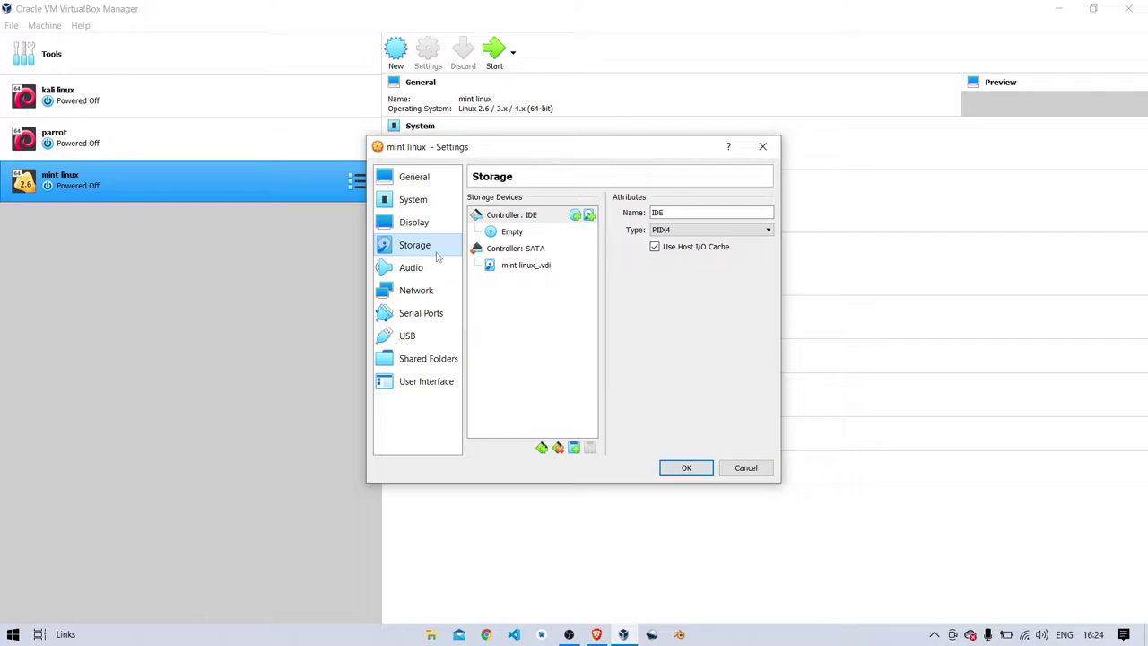
{"action": "left_click", "coordinate": [510, 235]}
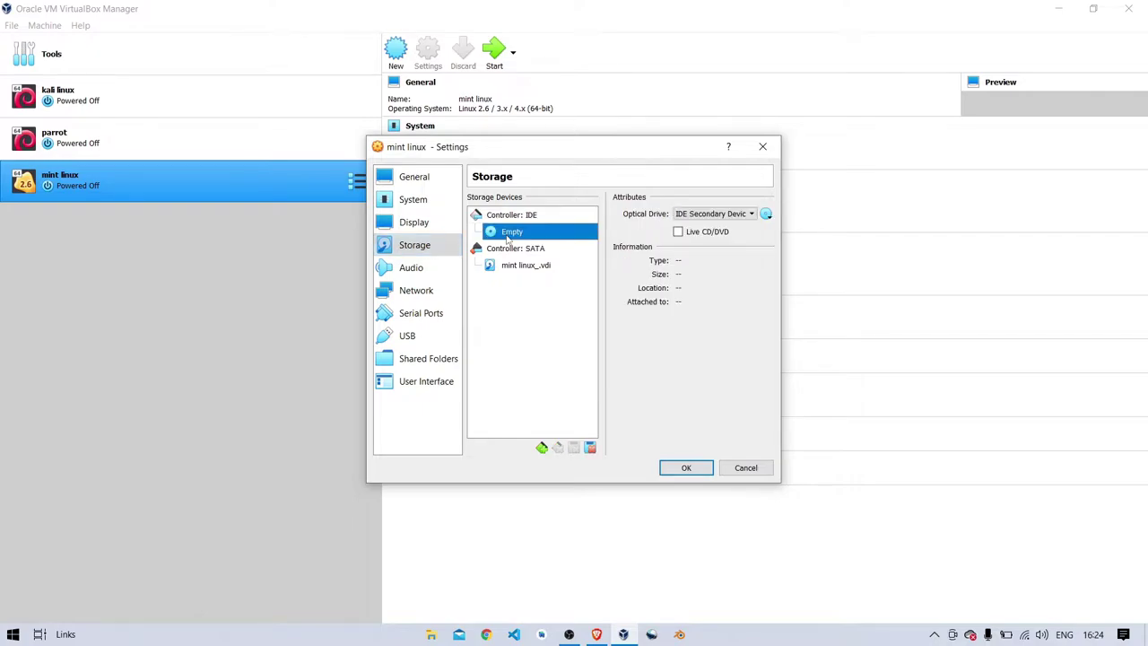
{"action": "left_click", "coordinate": [766, 214]}
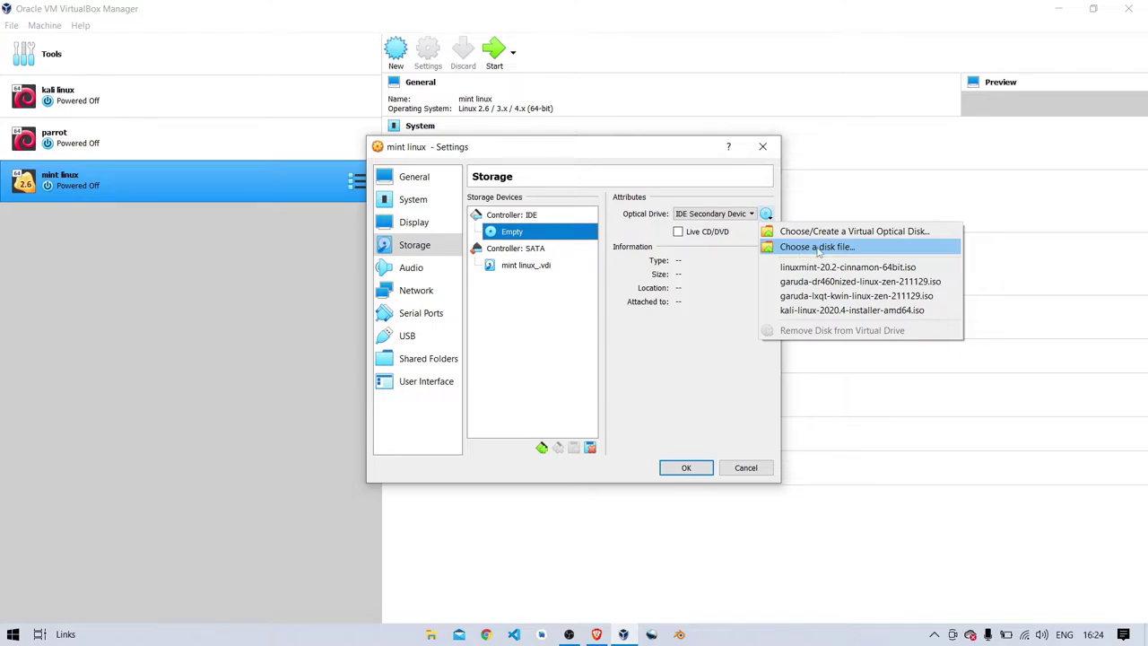
{"action": "left_click", "coordinate": [818, 249]}
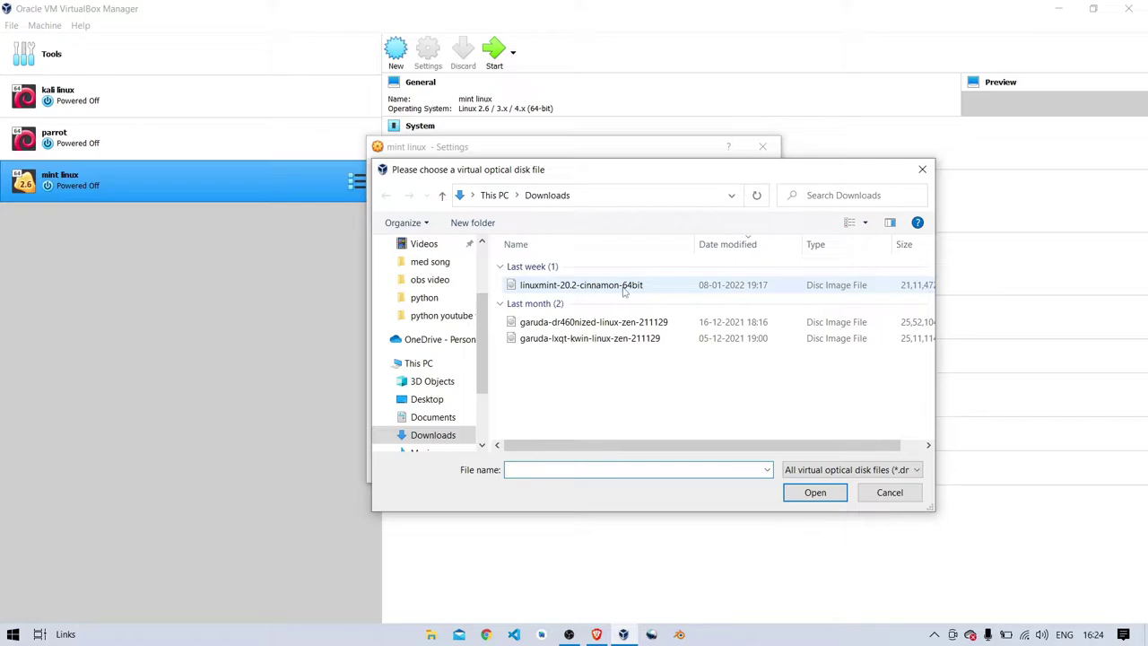
{"action": "left_click", "coordinate": [593, 285]}
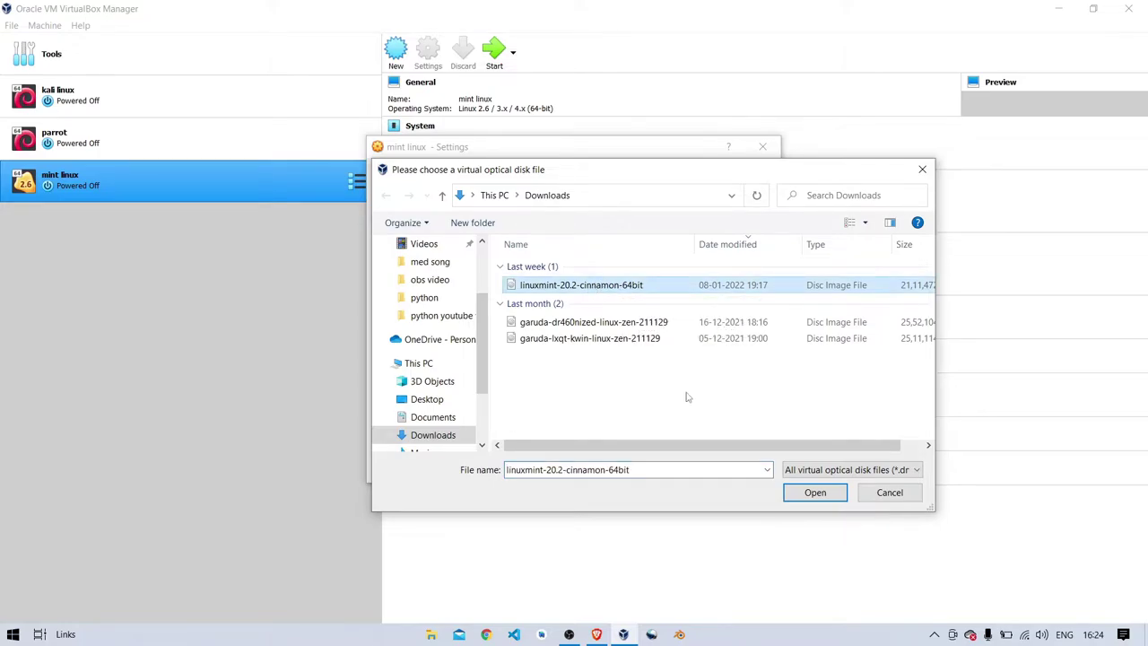
{"action": "left_click", "coordinate": [812, 492]}
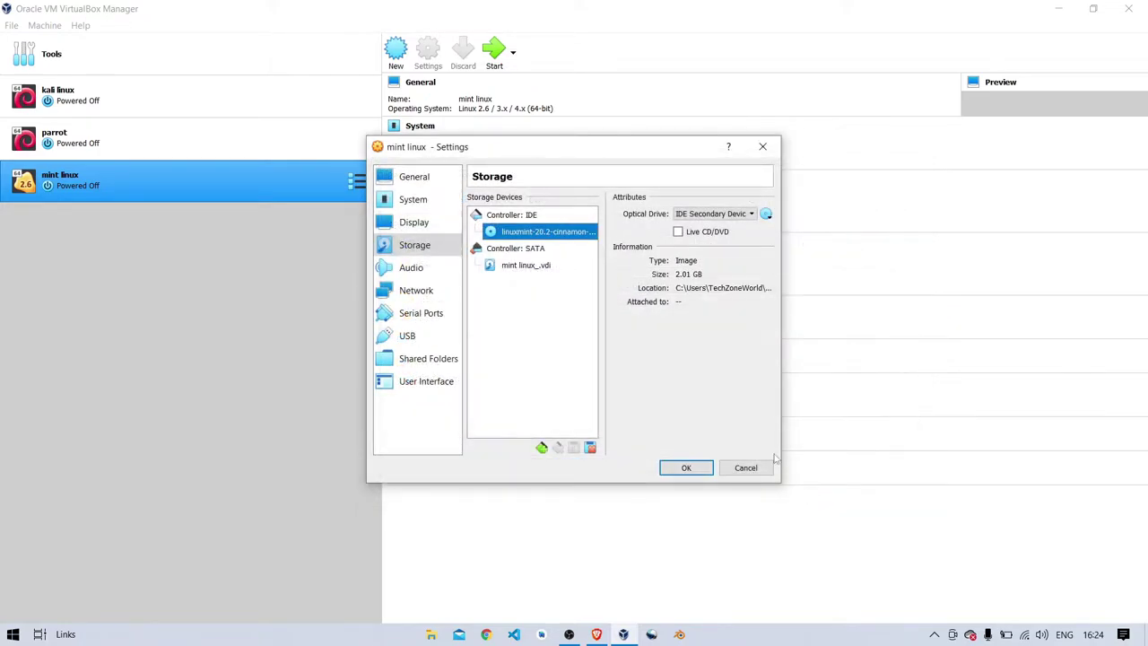
{"action": "left_click", "coordinate": [686, 470]}
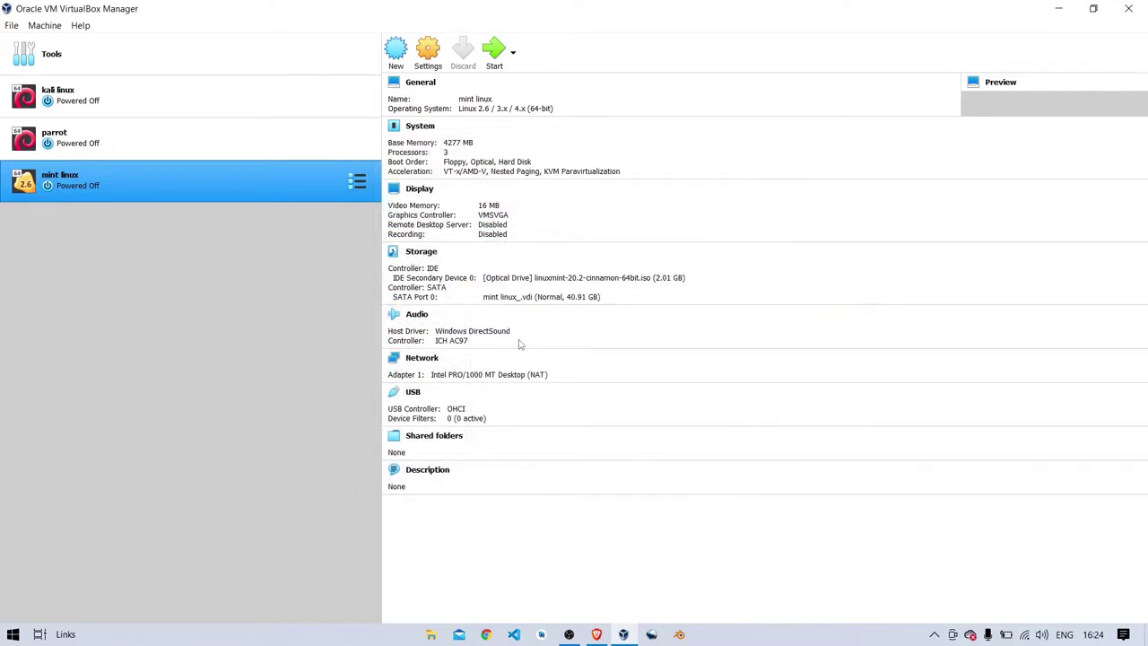
Boot the mint linux machine with a normal start, maximize its window and dismiss the Auto capture keyboard notice
{"action": "left_click", "coordinate": [515, 54]}
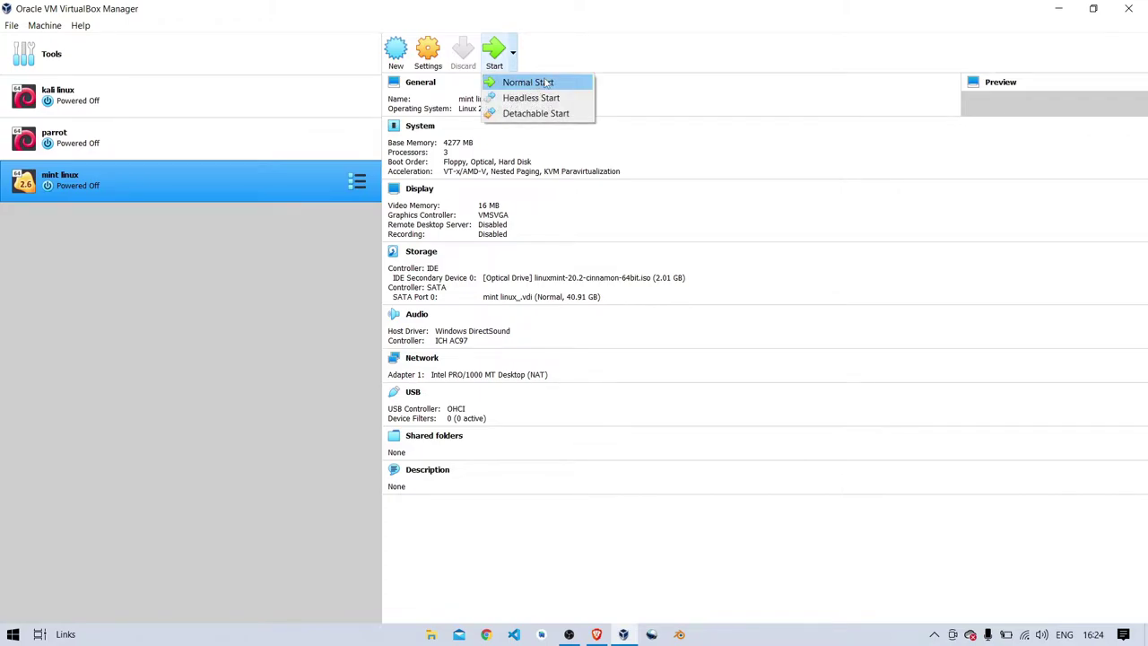
{"action": "left_click", "coordinate": [549, 82]}
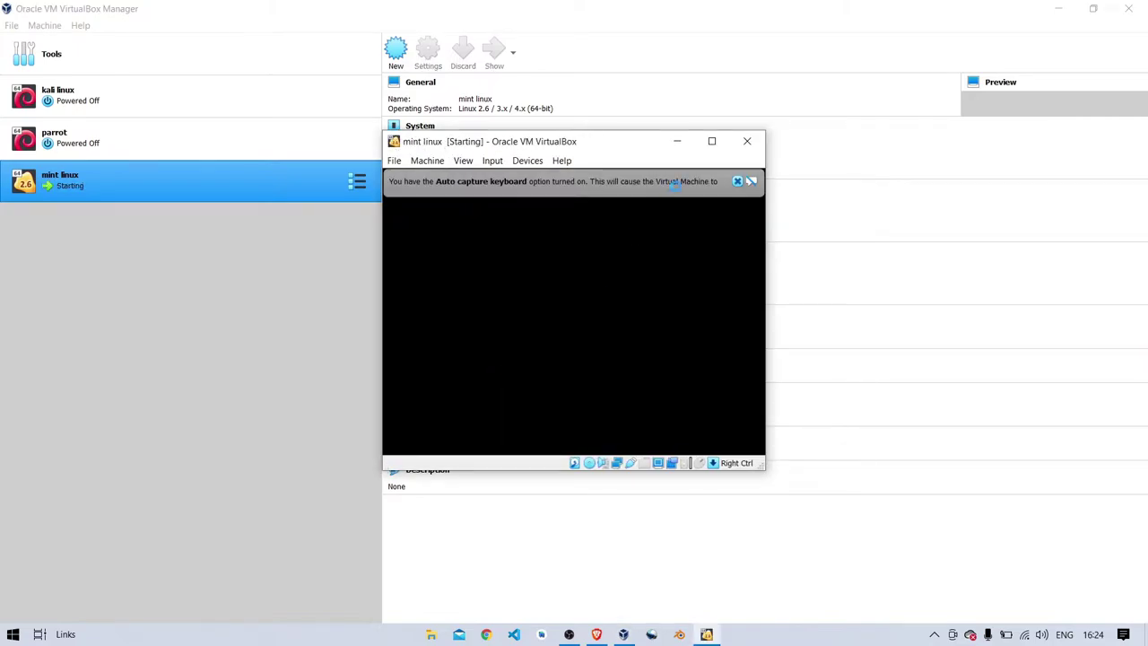
{"action": "left_click", "coordinate": [712, 142]}
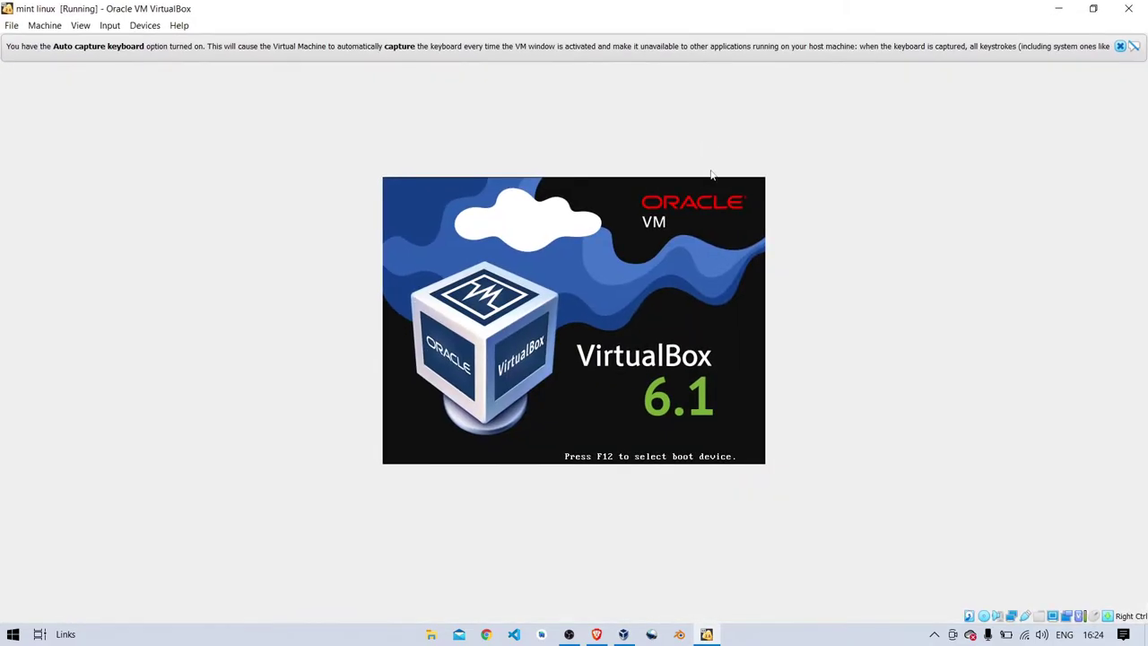
{"action": "left_click", "coordinate": [1121, 46]}
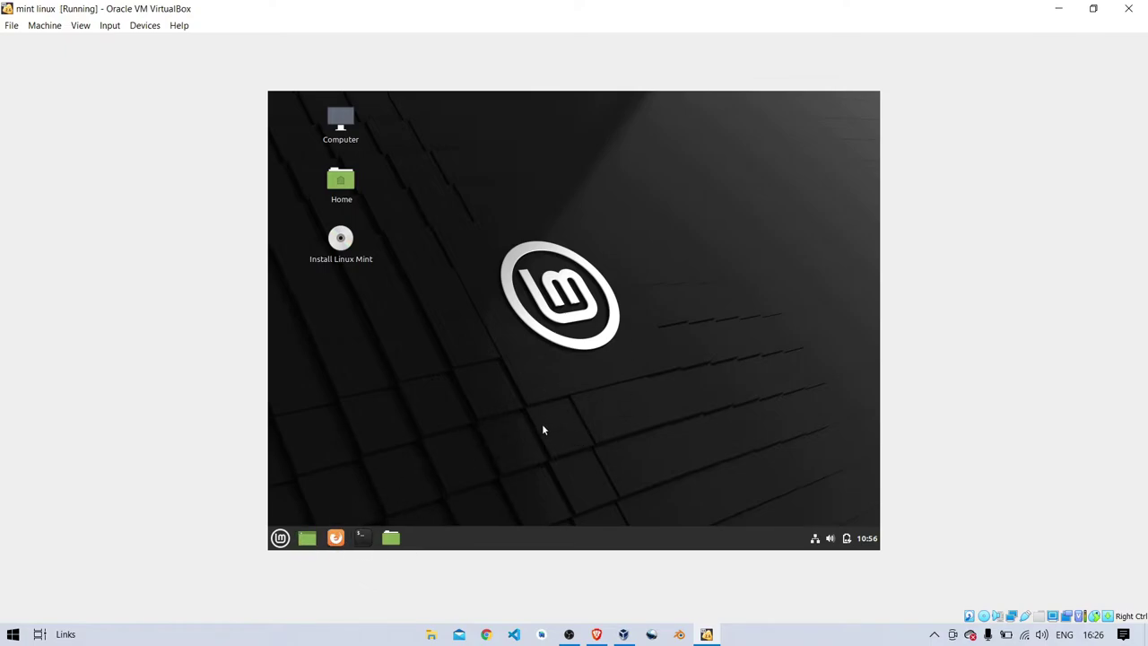
Examine the applications in the Linux Mint menu by category, from Accessories and Graphics through Office, Sound & Video, Administration and Preferences
{"action": "left_click", "coordinate": [281, 540]}
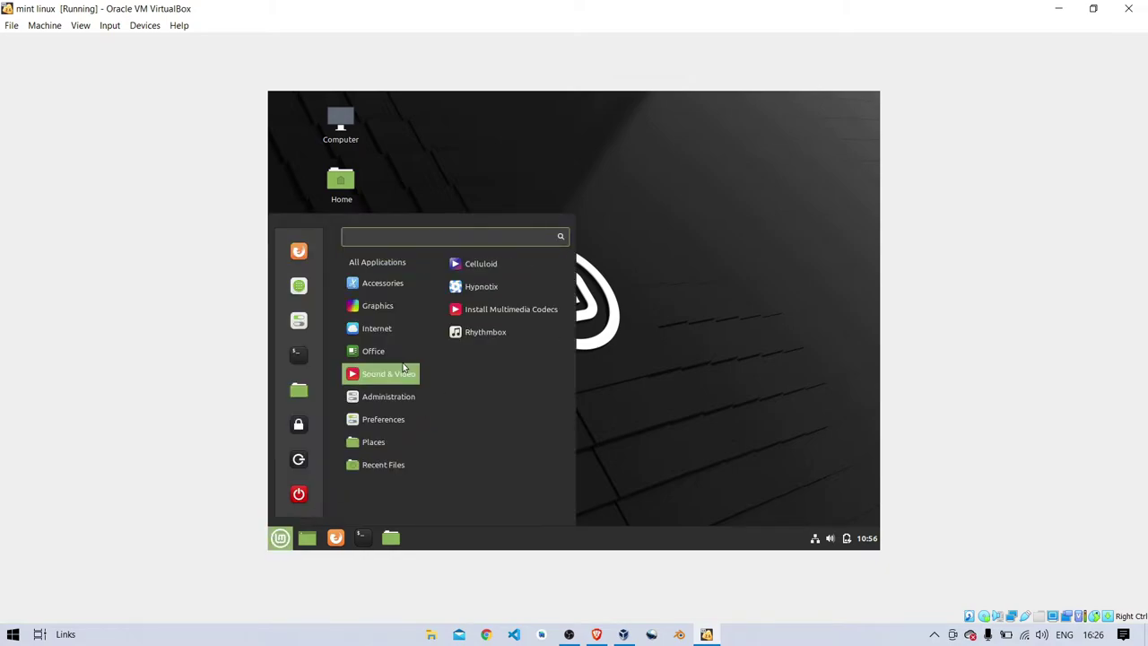
{"action": "mouse_move", "coordinate": [375, 294]}
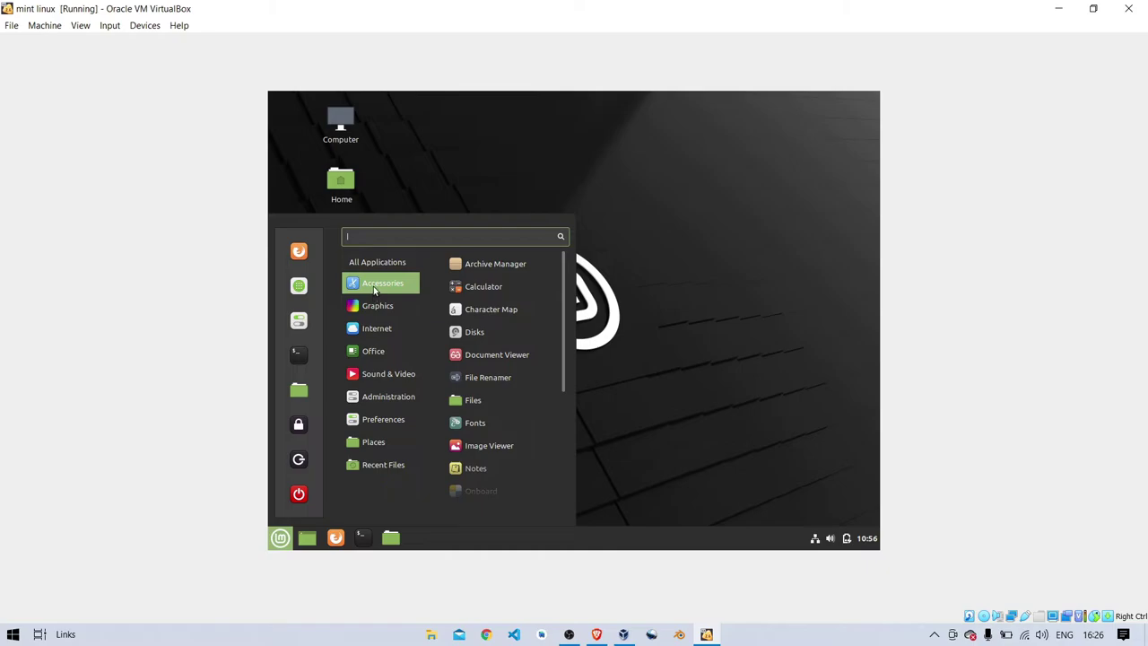
{"action": "scroll", "coordinate": [523, 317], "scroll_direction": "down", "scroll_amount": 3}
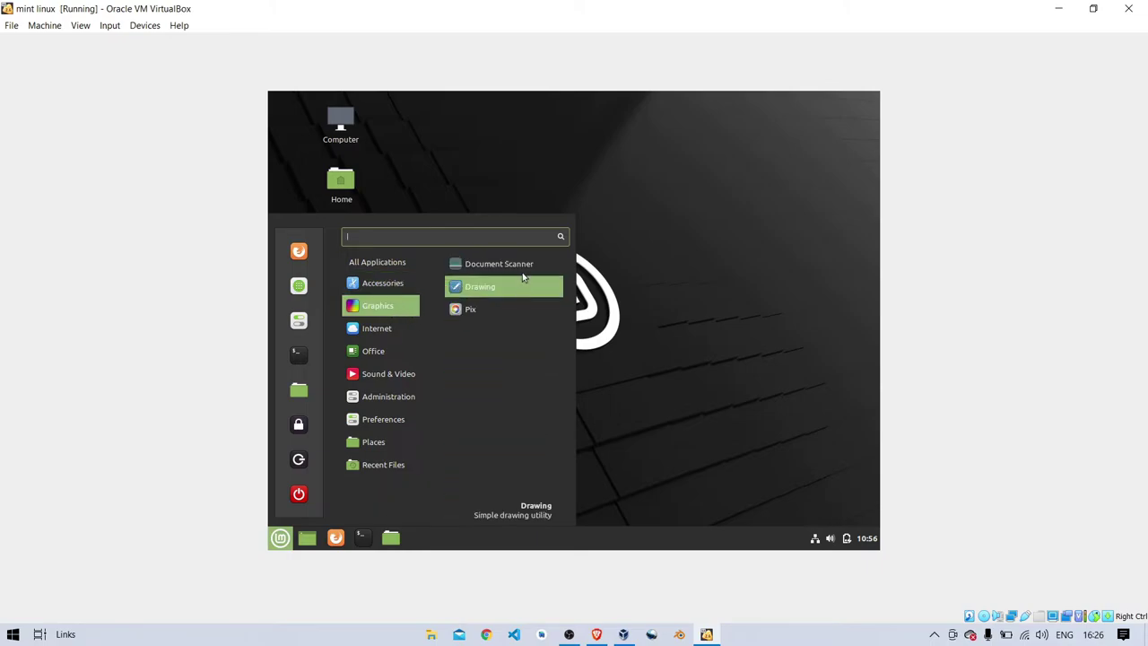
{"action": "mouse_move", "coordinate": [412, 336]}
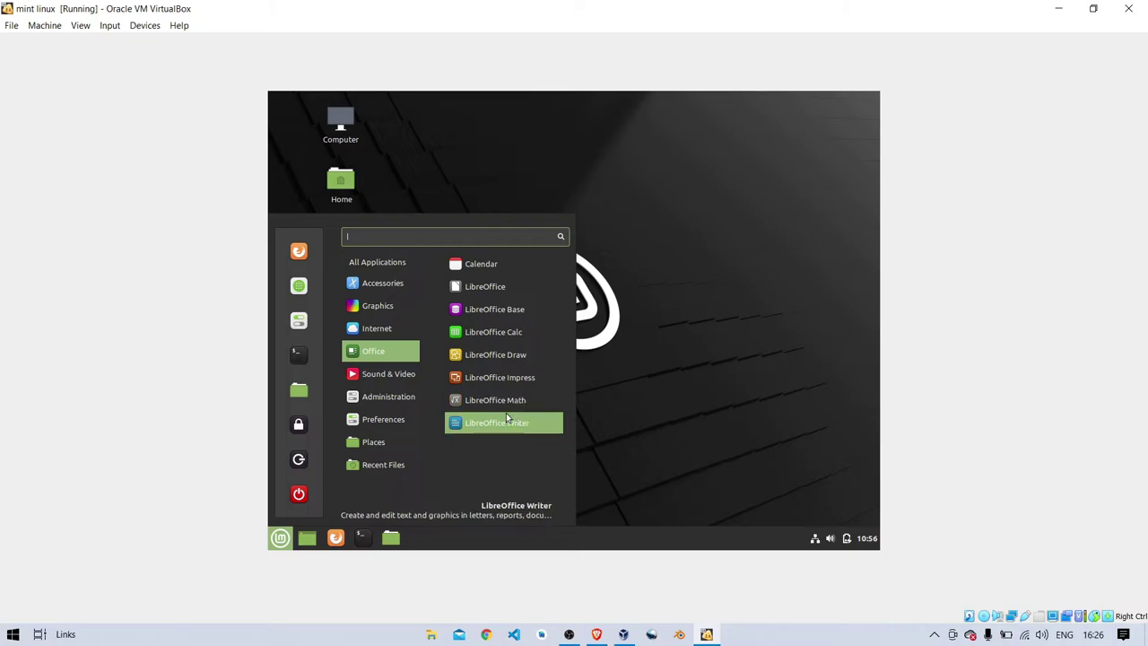
{"action": "mouse_move", "coordinate": [404, 379]}
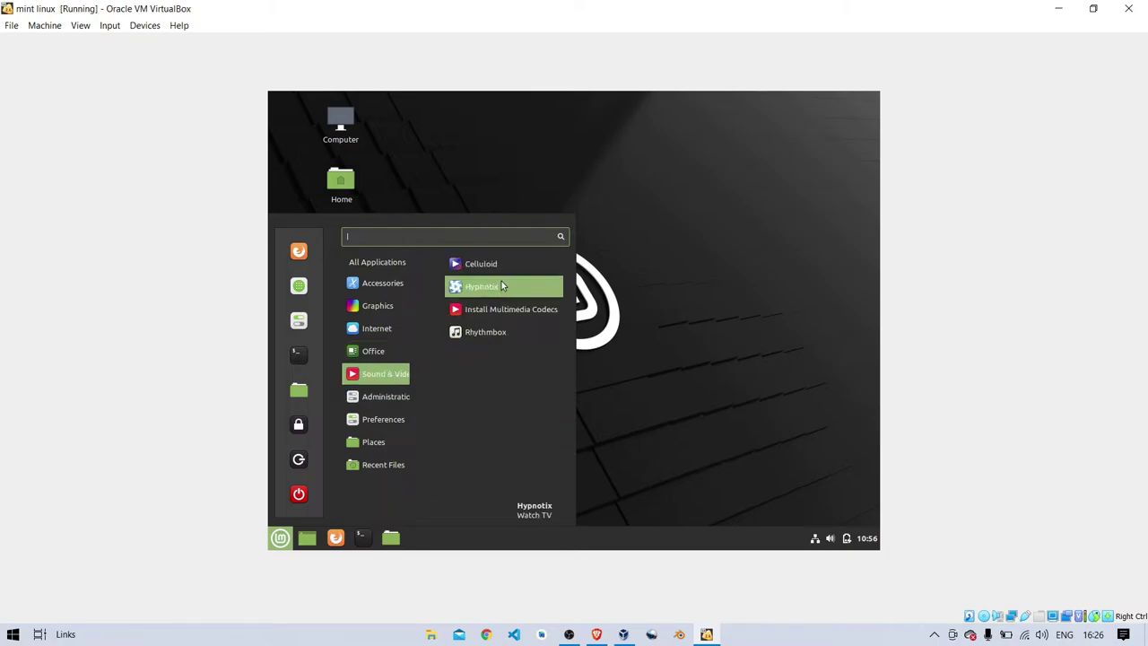
{"action": "mouse_move", "coordinate": [380, 404]}
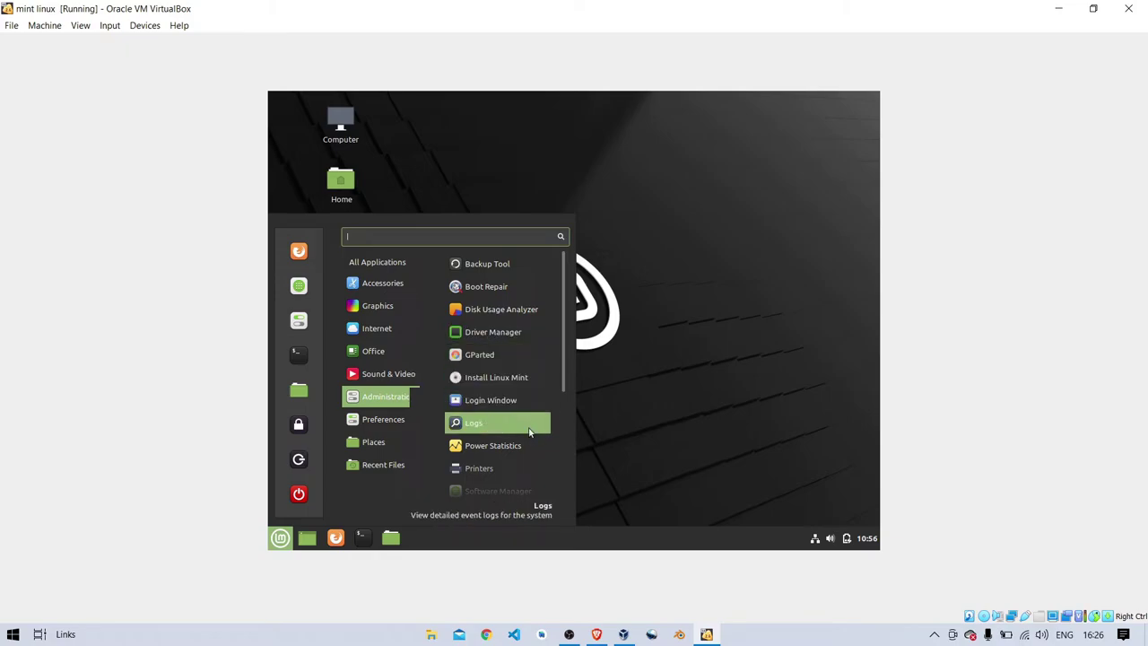
{"action": "scroll", "coordinate": [529, 453], "scroll_direction": "down", "scroll_amount": 2}
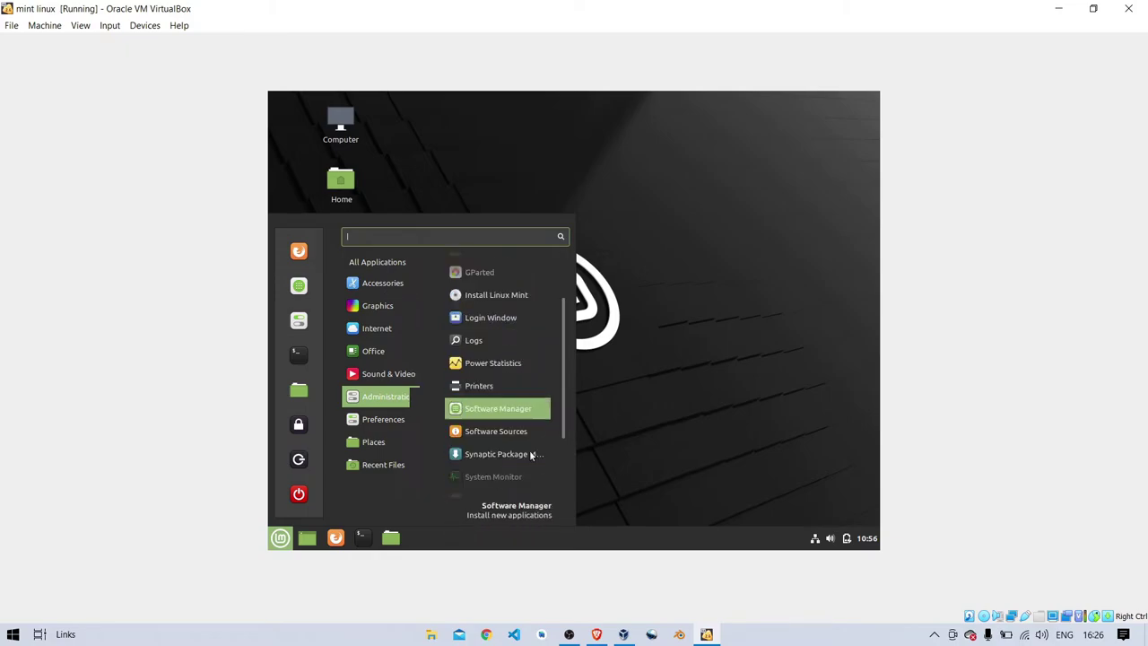
{"action": "scroll", "coordinate": [530, 454], "scroll_direction": "down", "scroll_amount": 3}
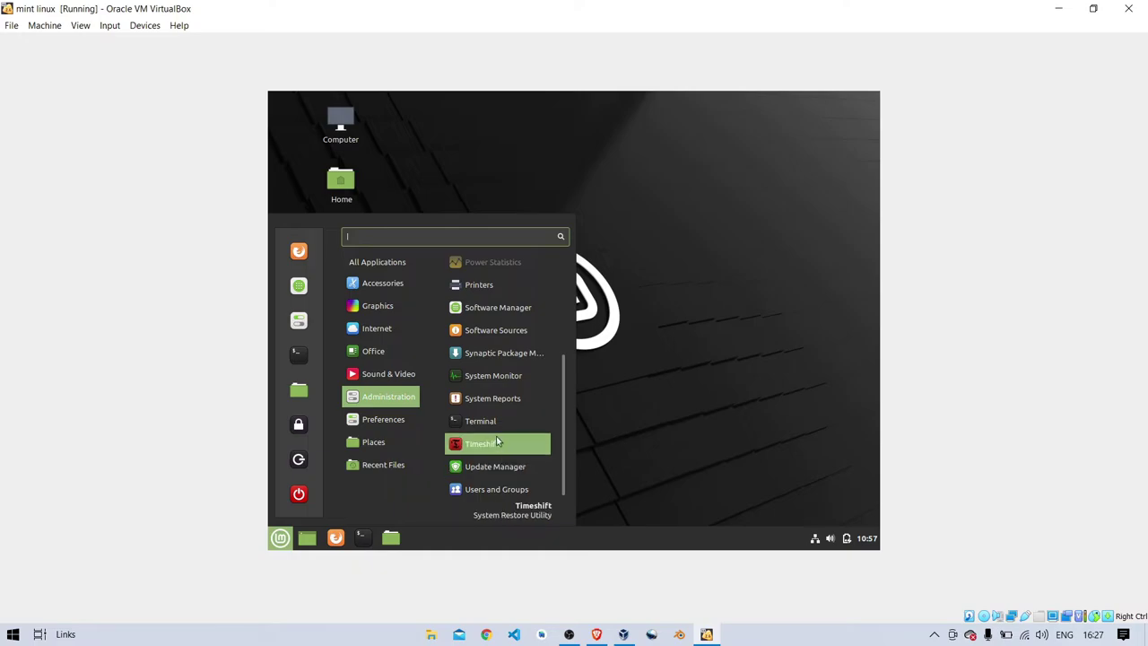
{"action": "mouse_move", "coordinate": [395, 422]}
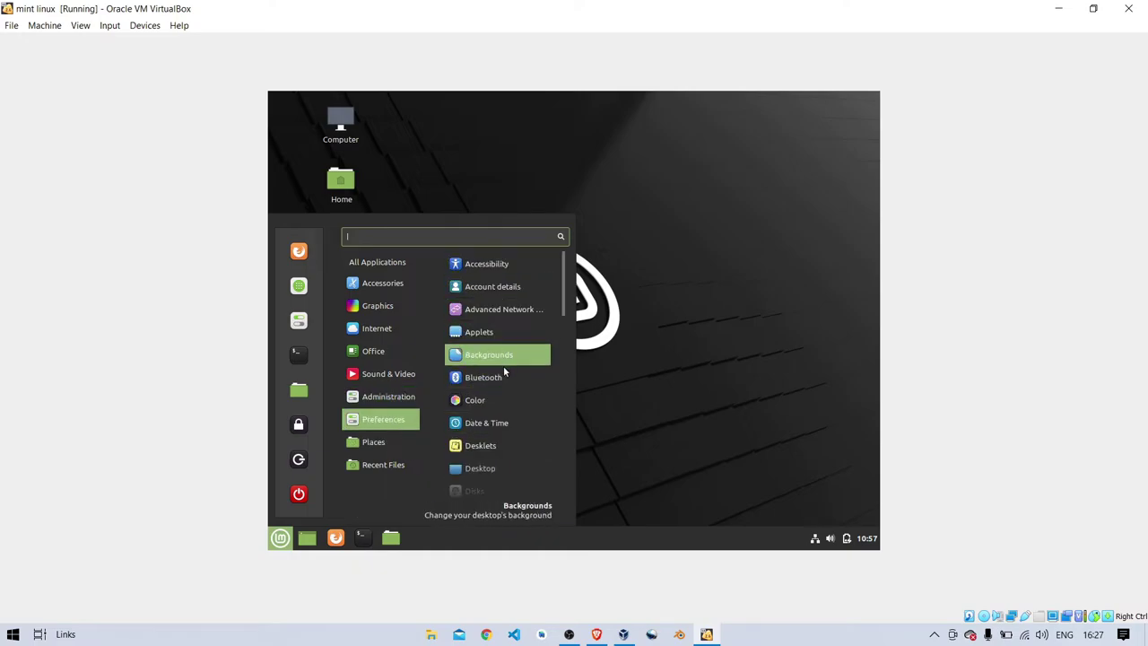
{"action": "scroll", "coordinate": [503, 370], "scroll_direction": "down", "scroll_amount": 5}
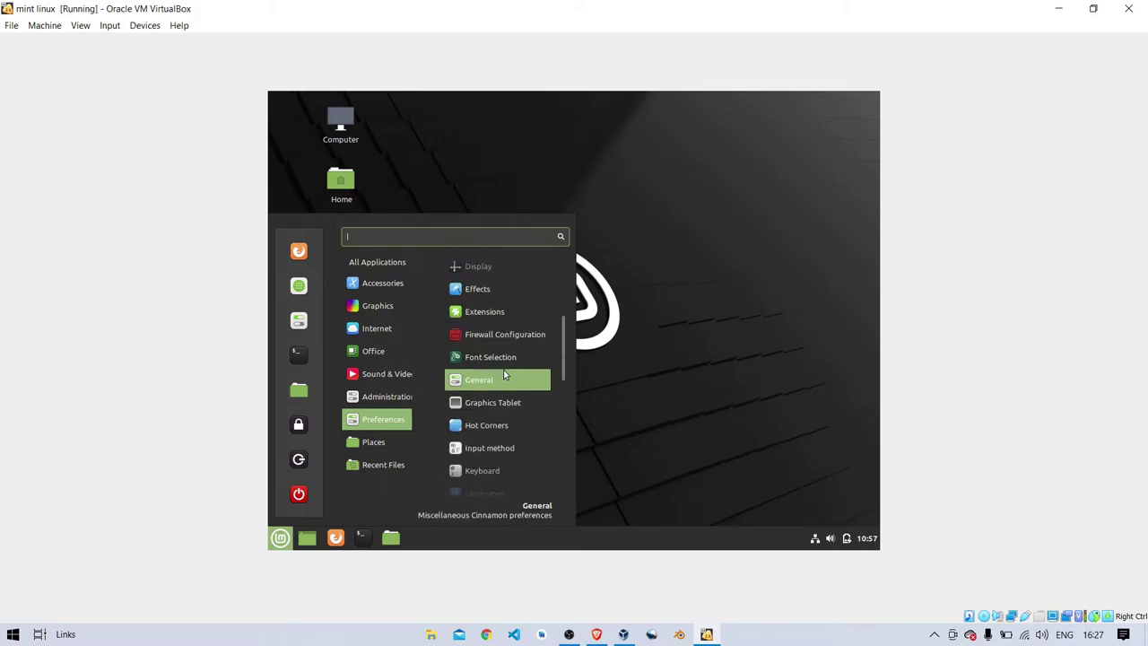
{"action": "scroll", "coordinate": [503, 369], "scroll_direction": "down", "scroll_amount": 8}
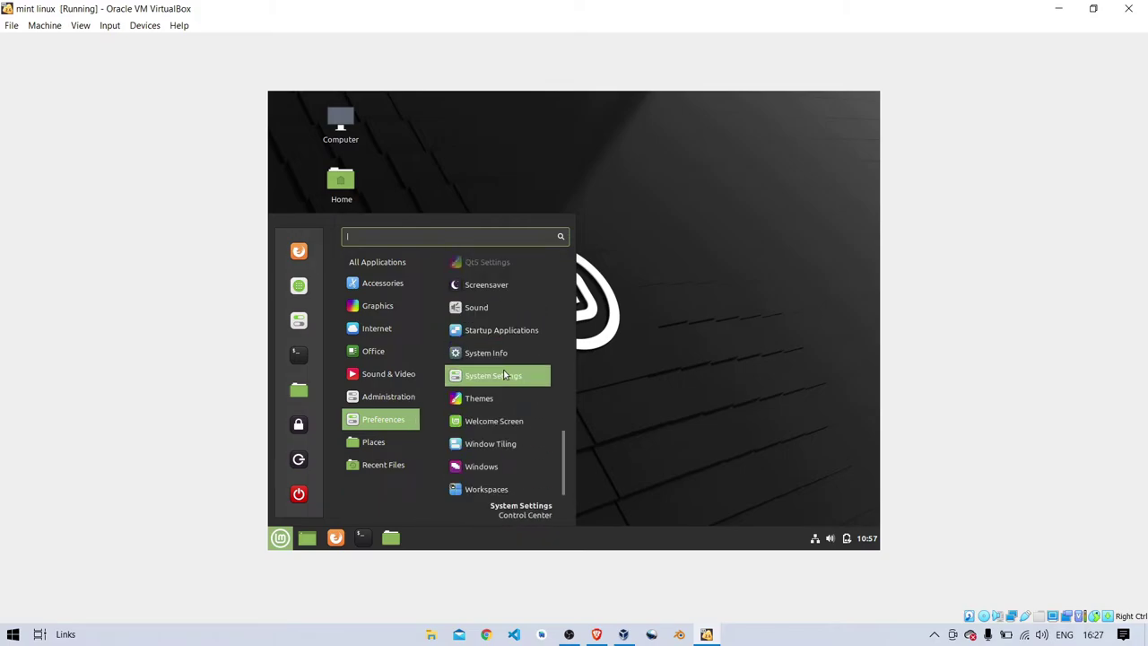
Open the Linux Mint Themes settings and look through the available icon themes without choosing one
{"action": "left_click", "coordinate": [494, 410]}
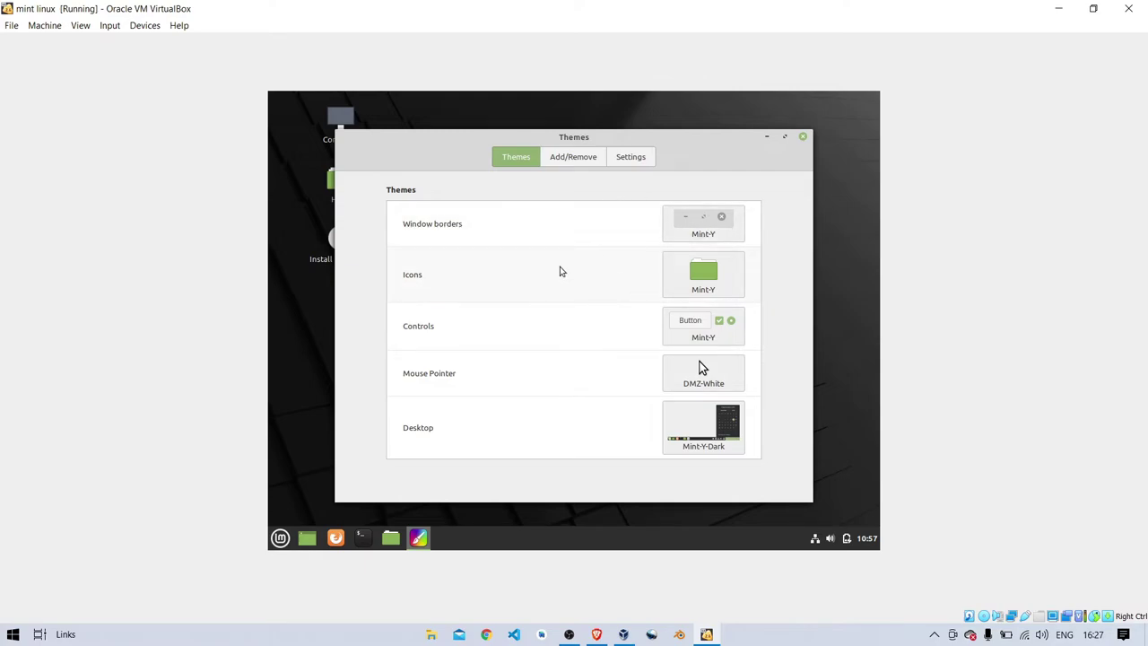
{"action": "left_click", "coordinate": [718, 281]}
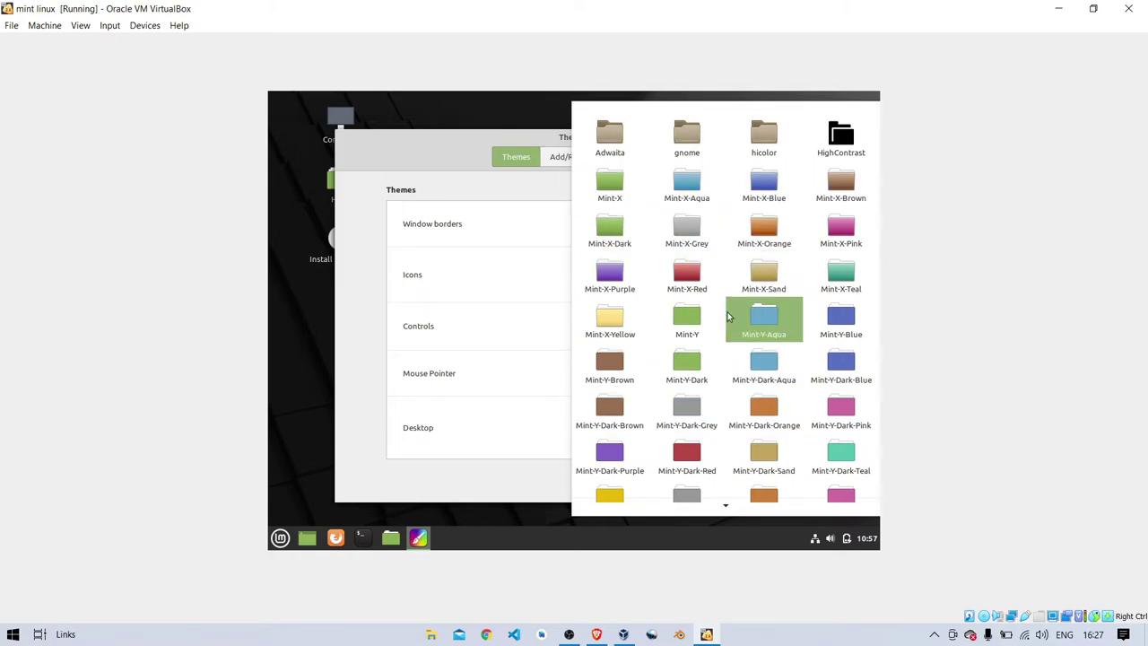
{"action": "scroll", "coordinate": [728, 316], "scroll_direction": "down", "scroll_amount": 3}
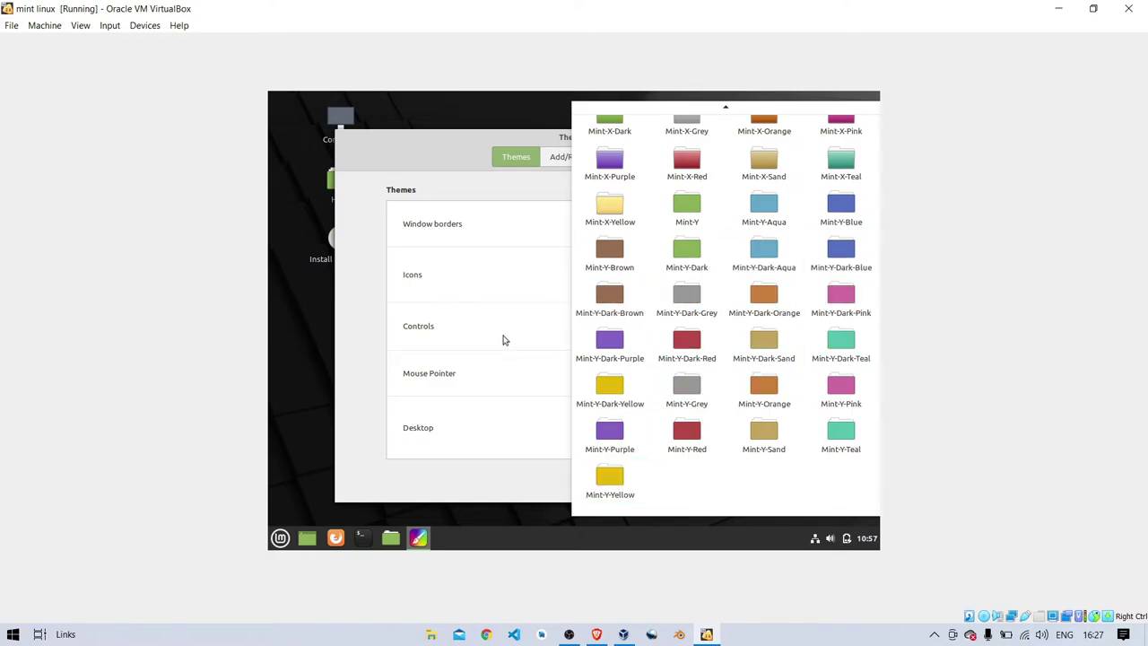
{"action": "left_click", "coordinate": [513, 227]}
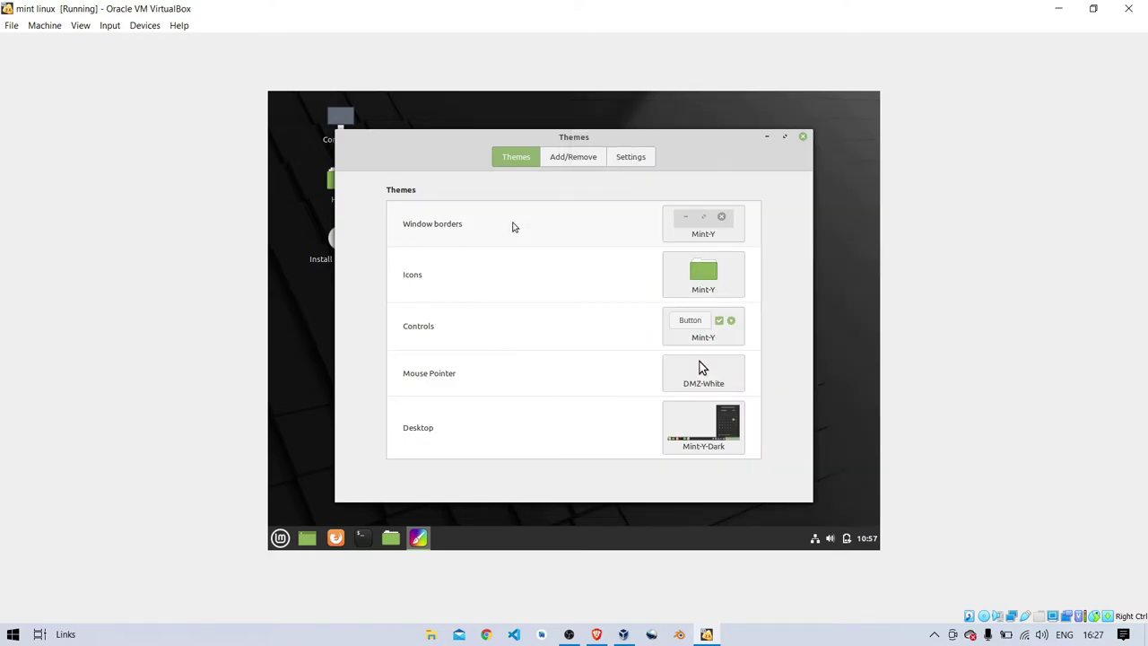
Set the window borders and controls themes to Mint-Y-Dark and the mouse pointer theme to Adwaita
{"action": "left_click", "coordinate": [693, 225]}
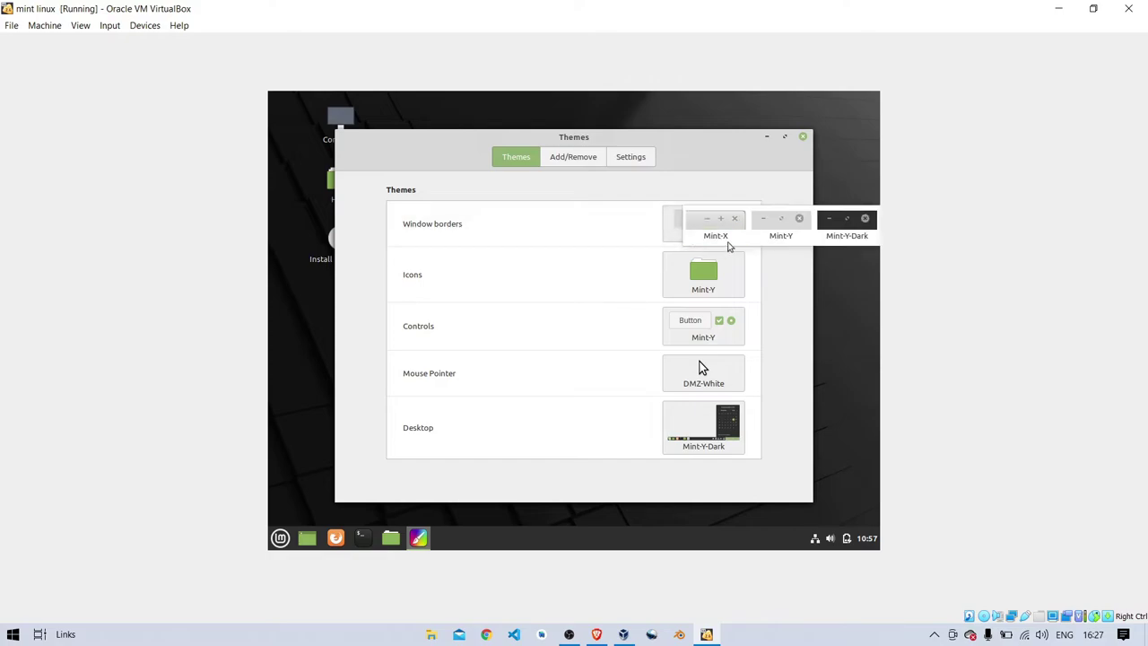
{"action": "left_click", "coordinate": [847, 224]}
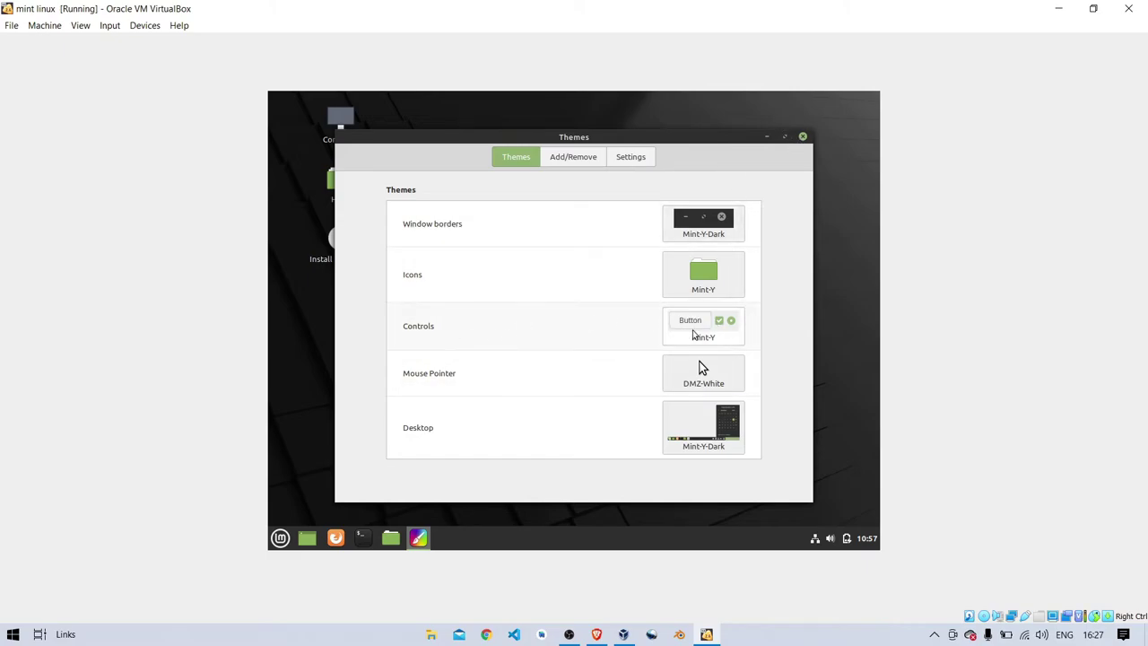
{"action": "left_click", "coordinate": [692, 331]}
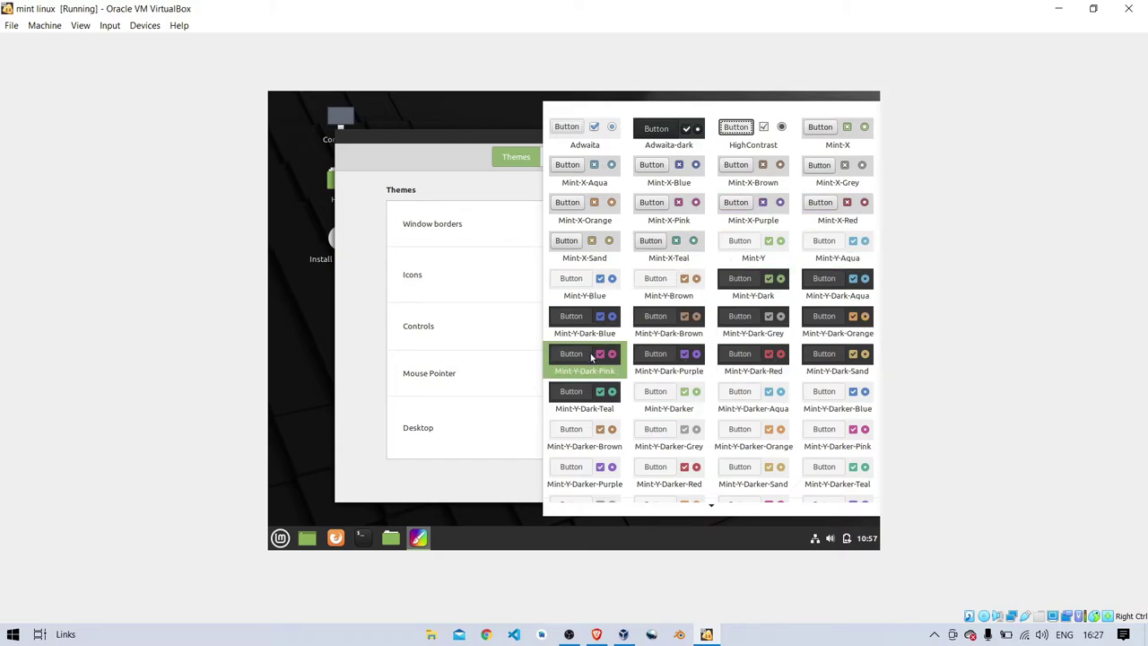
{"action": "left_click", "coordinate": [761, 294]}
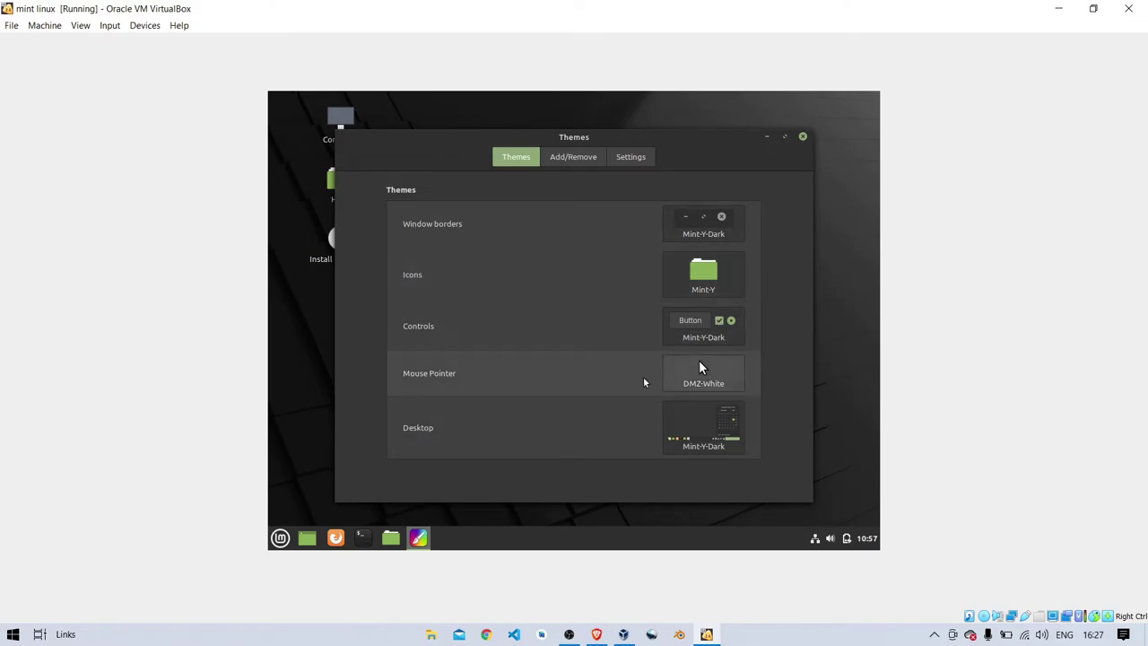
{"action": "left_click", "coordinate": [739, 373]}
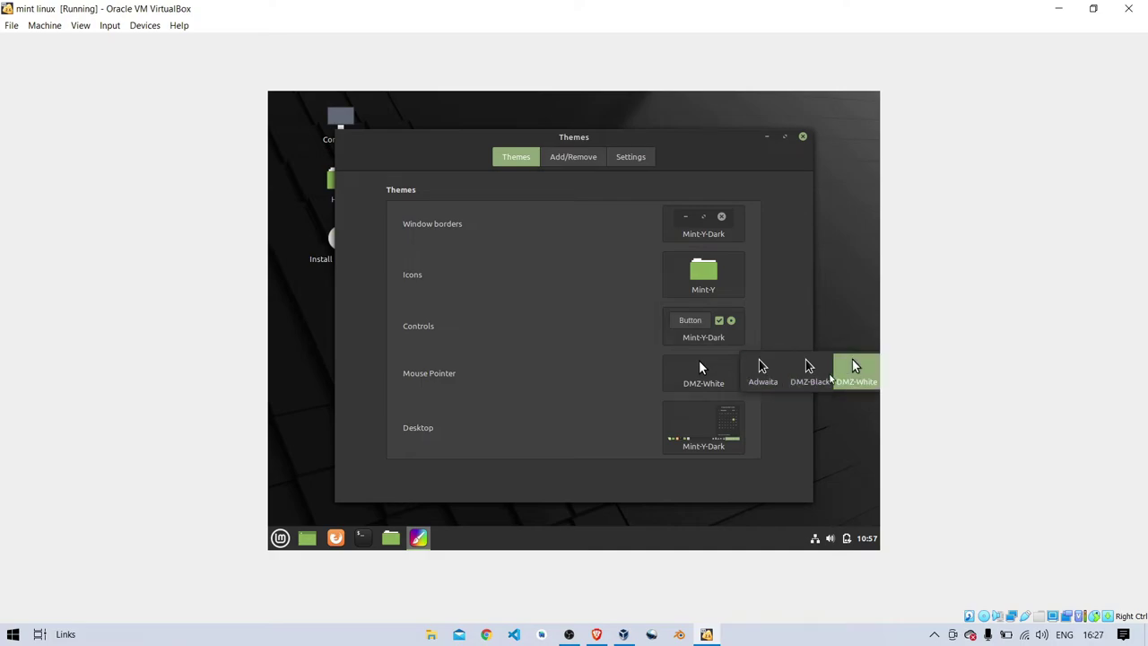
{"action": "left_click", "coordinate": [777, 378]}
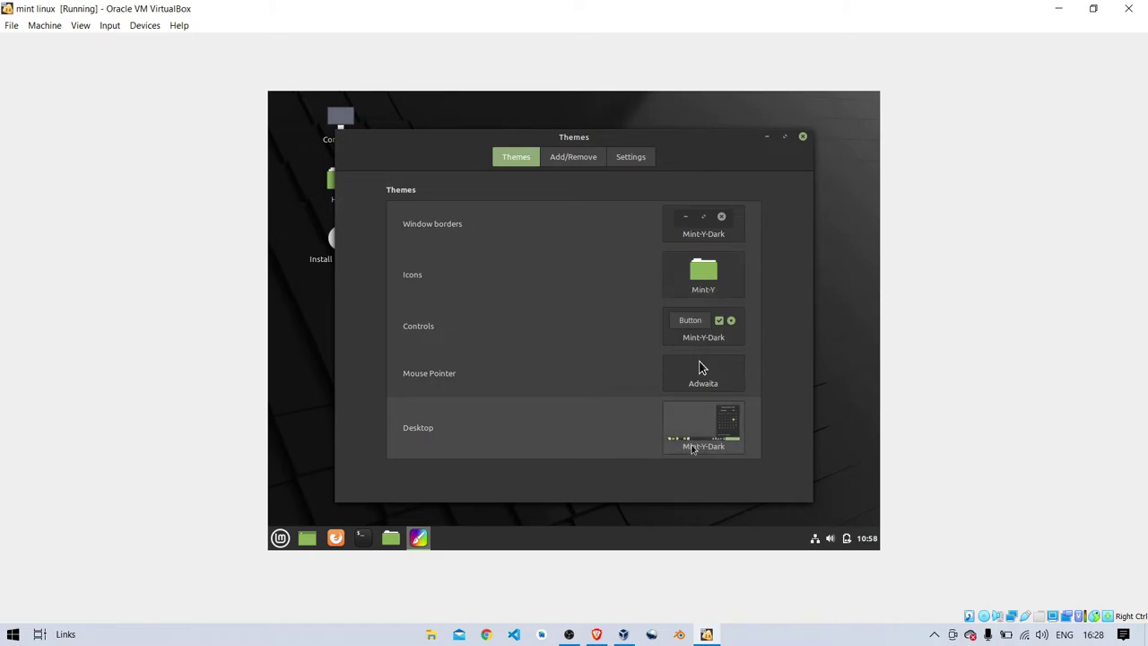
Look through the available desktop themes and close the list without choosing one
{"action": "left_click", "coordinate": [693, 449]}
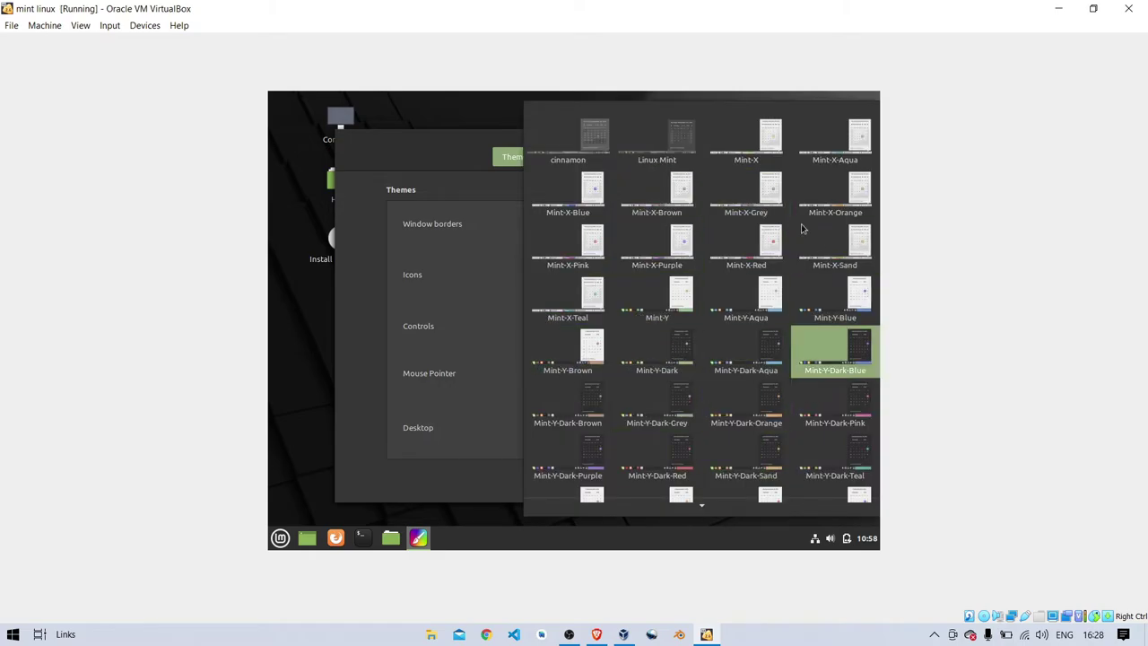
{"action": "scroll", "coordinate": [729, 412], "scroll_direction": "down", "scroll_amount": 2}
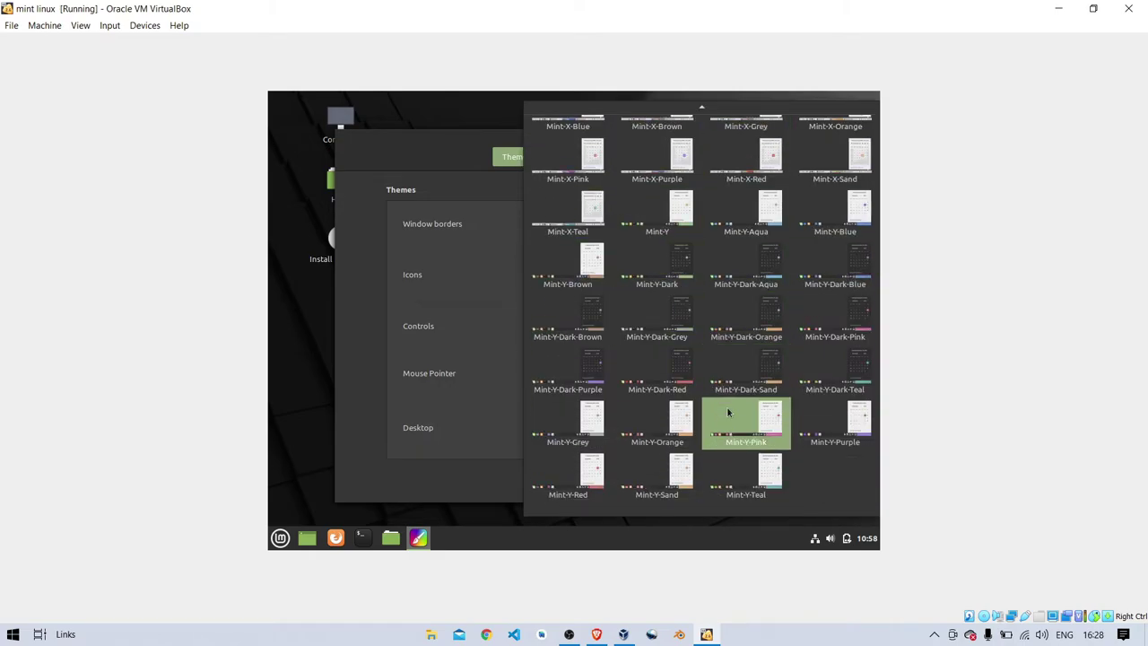
{"action": "left_click", "coordinate": [384, 462]}
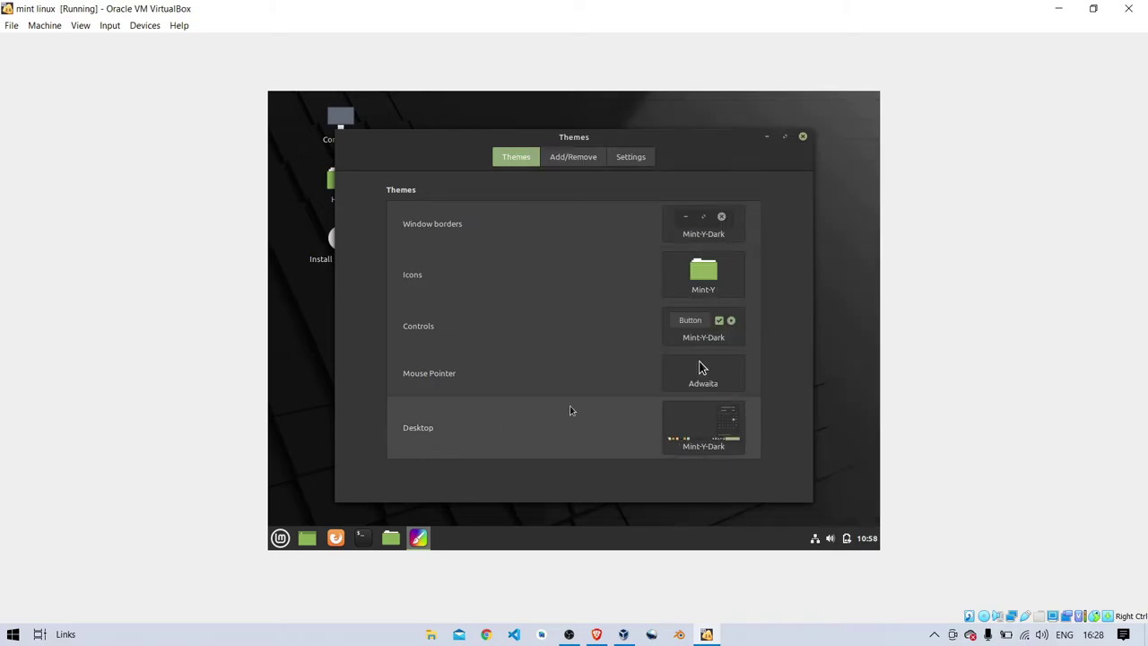
Browse the downloadable desktop themes sorted by popularity and install Adapta-Nokto
{"action": "left_click", "coordinate": [573, 162]}
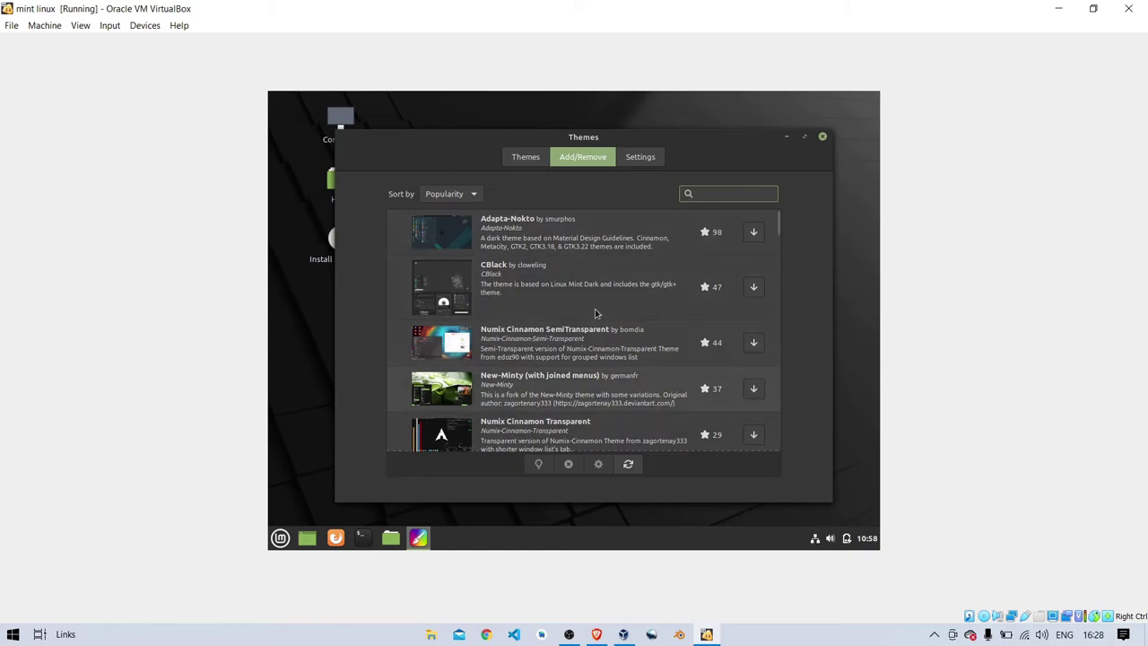
{"action": "scroll", "coordinate": [587, 356], "scroll_direction": "down", "scroll_amount": 3}
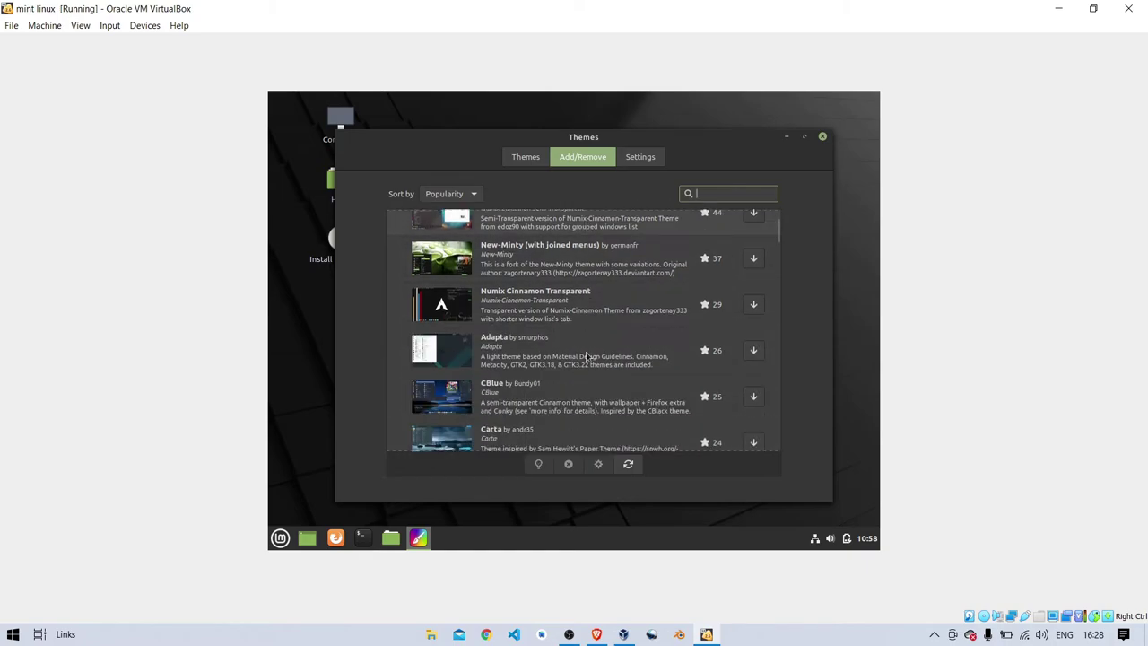
{"action": "scroll", "coordinate": [588, 356], "scroll_direction": "down", "scroll_amount": 4}
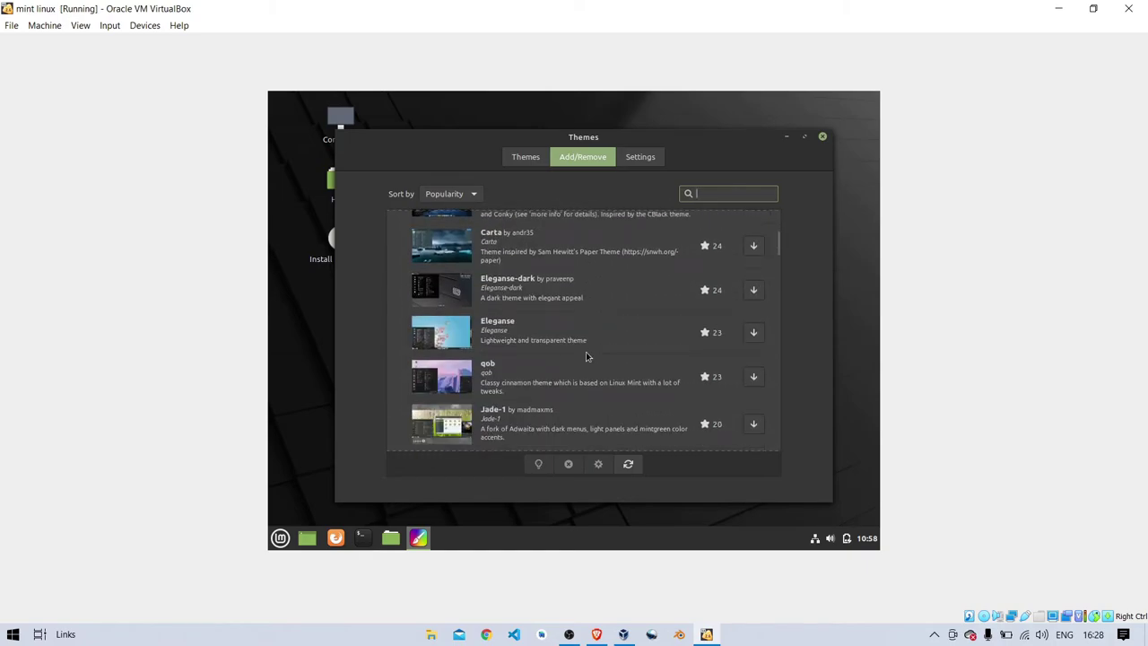
{"action": "scroll", "coordinate": [588, 356], "scroll_direction": "up", "scroll_amount": 7}
{"action": "scroll", "coordinate": [587, 356], "scroll_direction": "down", "scroll_amount": 3}
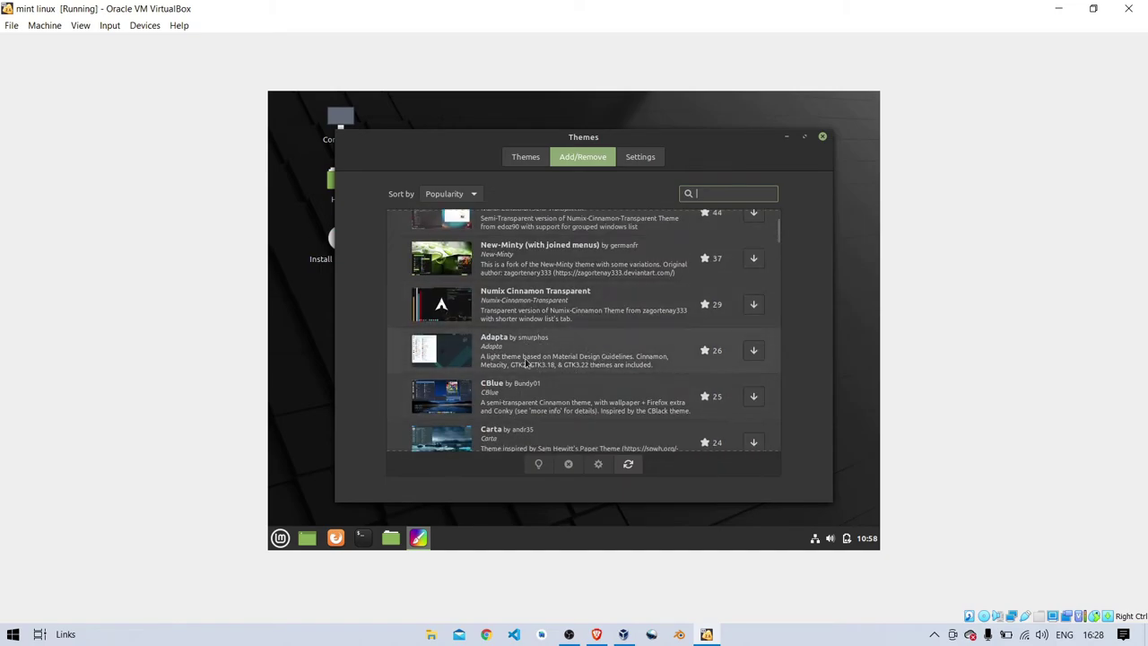
{"action": "scroll", "coordinate": [558, 406], "scroll_direction": "up", "scroll_amount": 3}
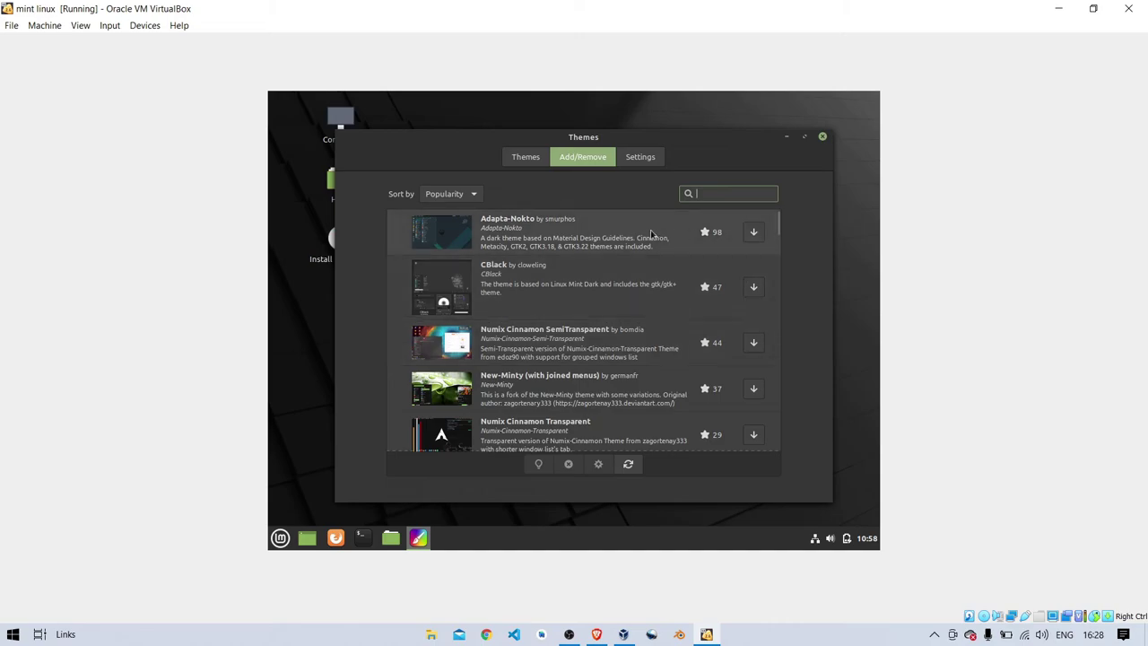
{"action": "left_click", "coordinate": [753, 231]}
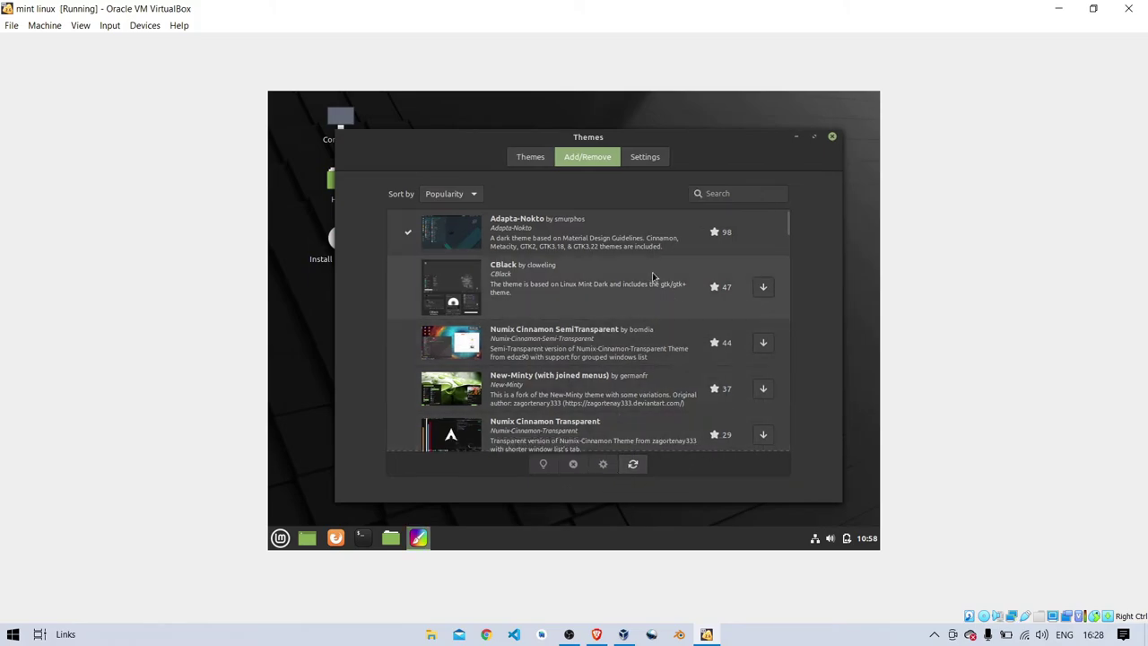
Set the desktop theme to the installed Adapta-Nokto
{"action": "left_click", "coordinate": [530, 160]}
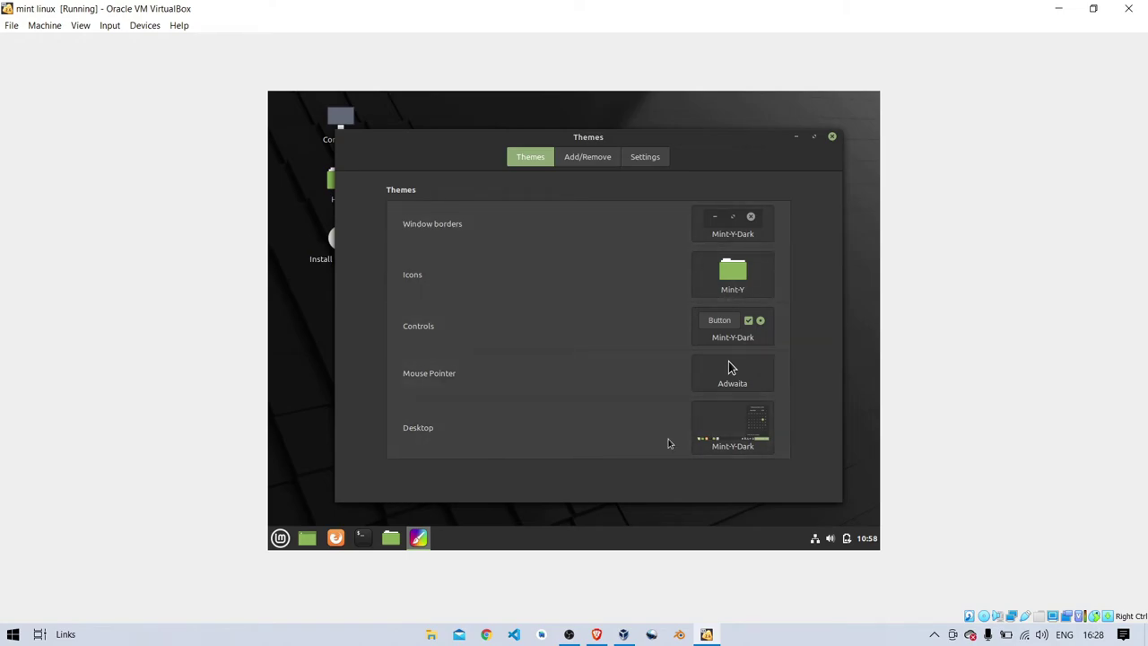
{"action": "left_click", "coordinate": [708, 435]}
{"action": "scroll", "coordinate": [637, 350], "scroll_direction": "down", "scroll_amount": 1}
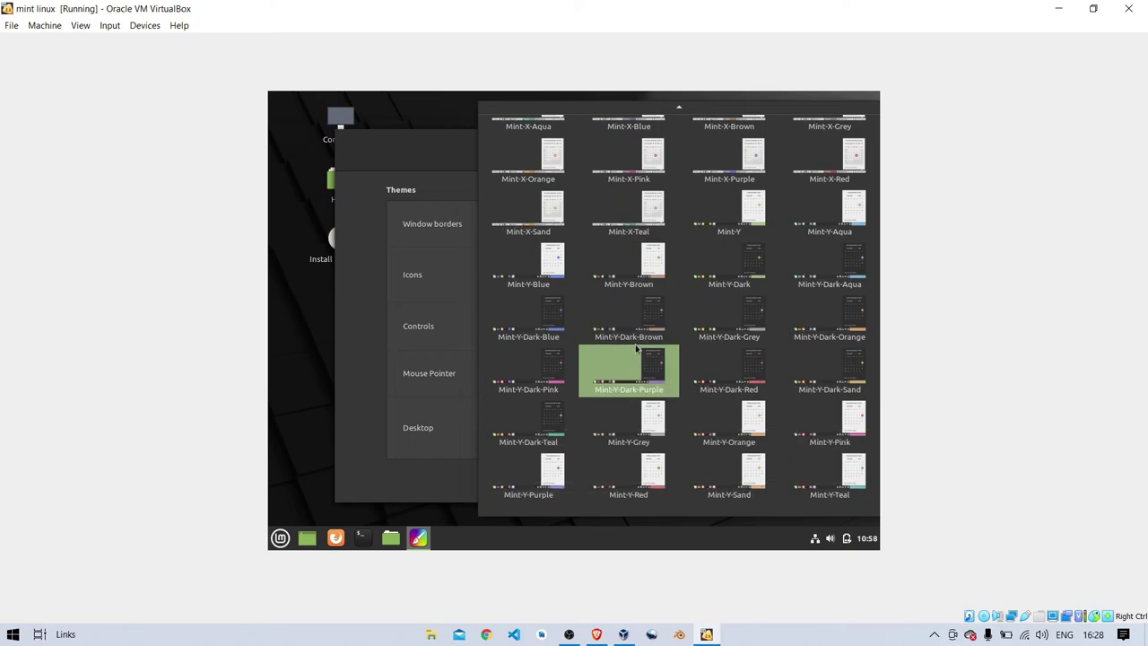
{"action": "scroll", "coordinate": [637, 350], "scroll_direction": "up", "scroll_amount": 3}
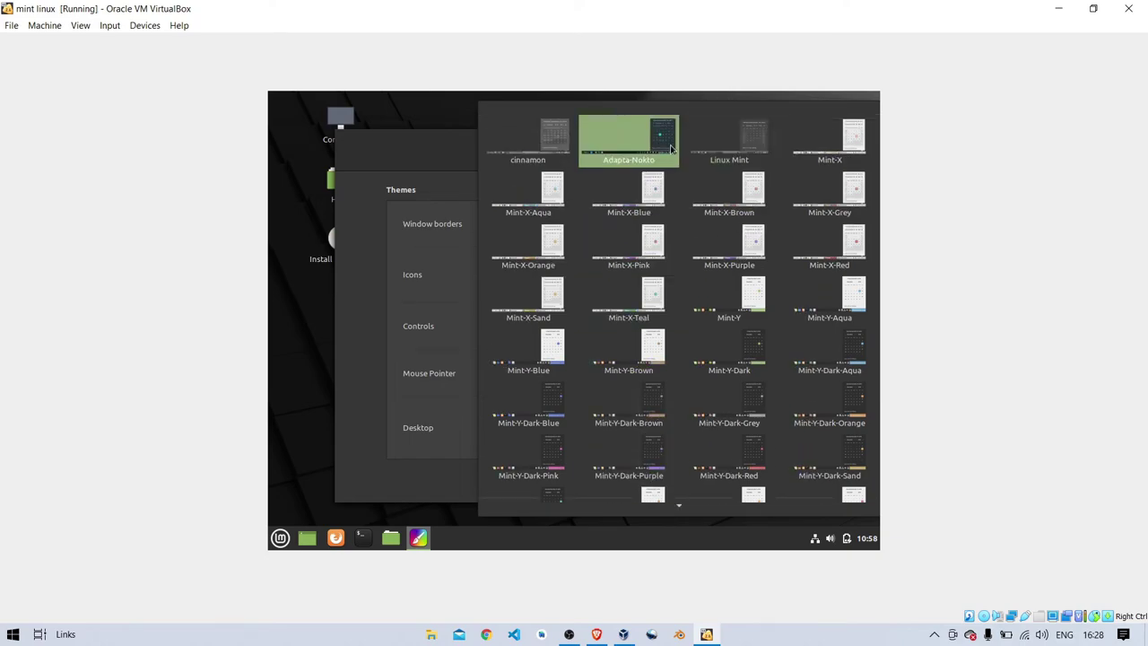
{"action": "left_click", "coordinate": [631, 135]}
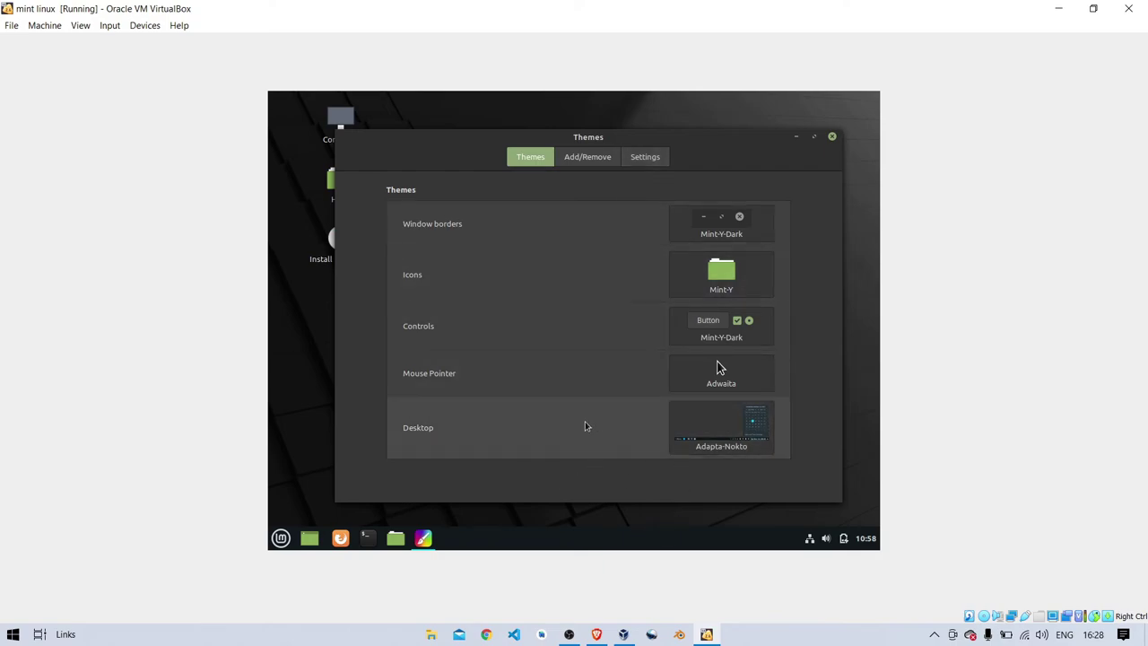
Return to the downloadable themes and install CBlue
{"action": "left_click", "coordinate": [604, 152]}
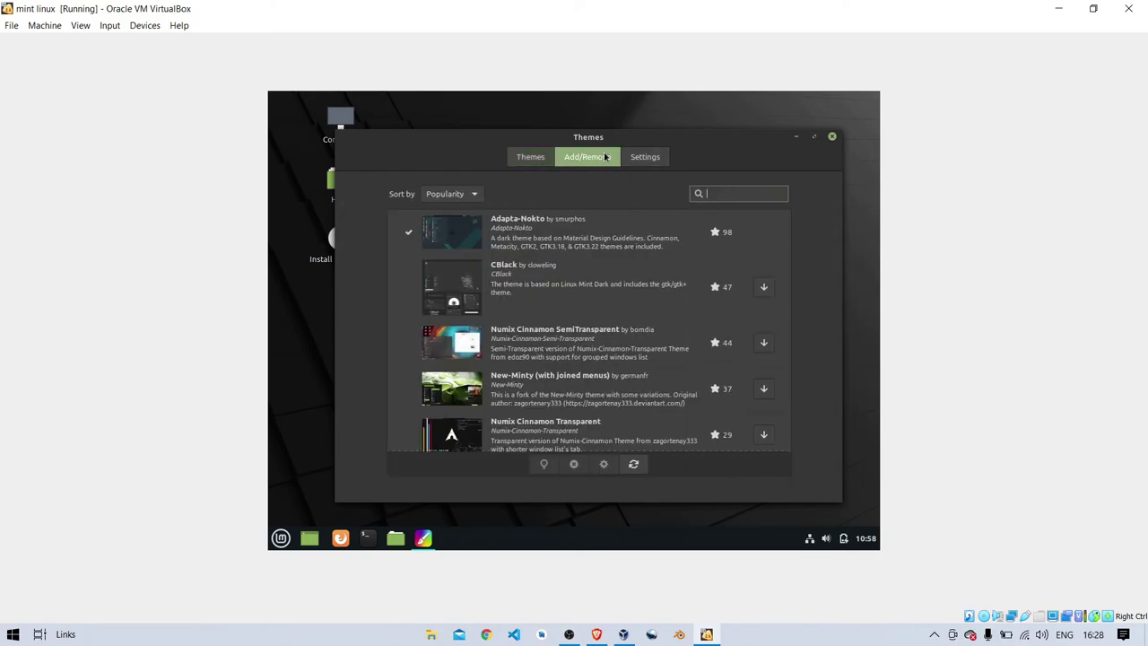
{"action": "left_click", "coordinate": [557, 242]}
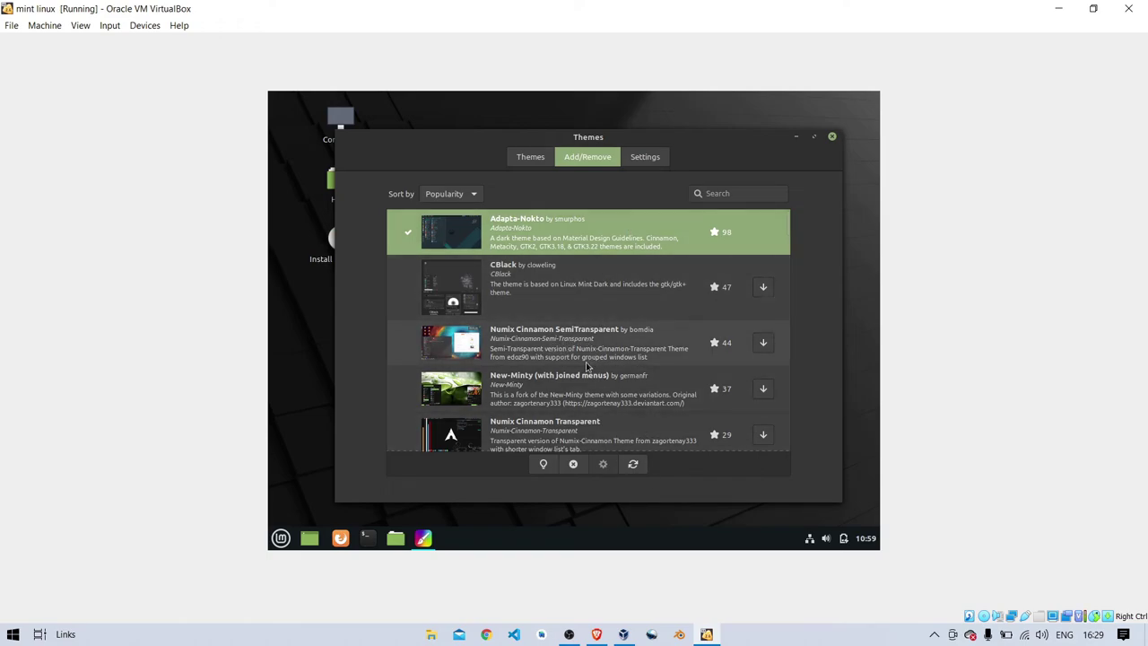
{"action": "scroll", "coordinate": [586, 361], "scroll_direction": "down", "scroll_amount": 2}
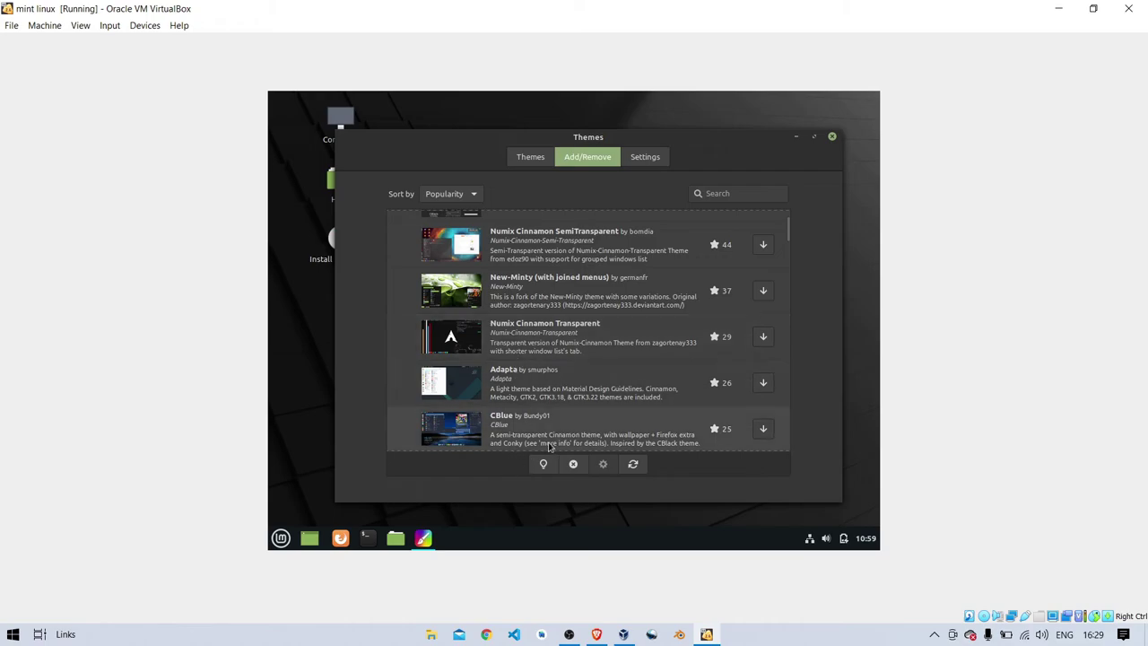
{"action": "left_click", "coordinate": [763, 429]}
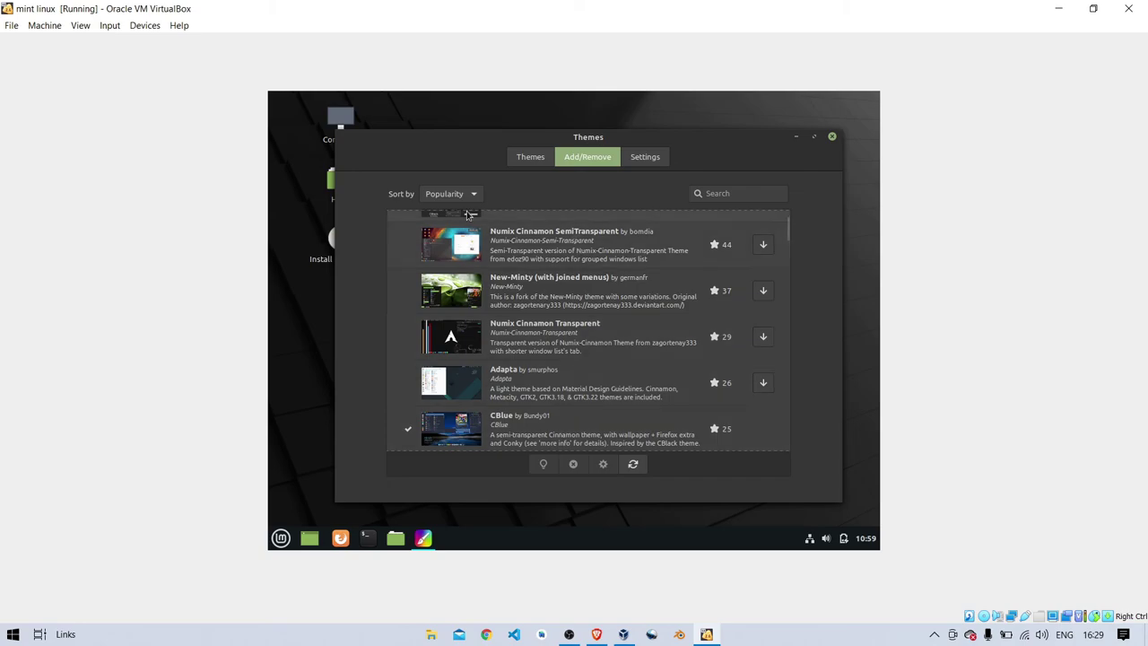
Set the desktop theme to CBlue and close the Themes settings
{"action": "left_click", "coordinate": [546, 159]}
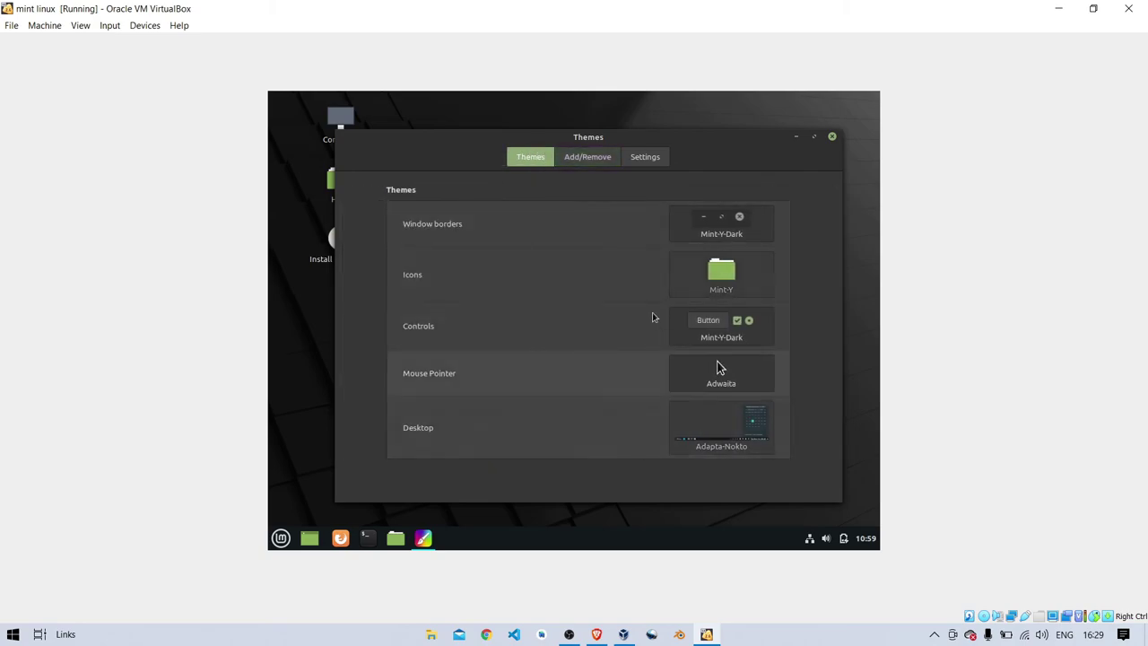
{"action": "left_click", "coordinate": [716, 436]}
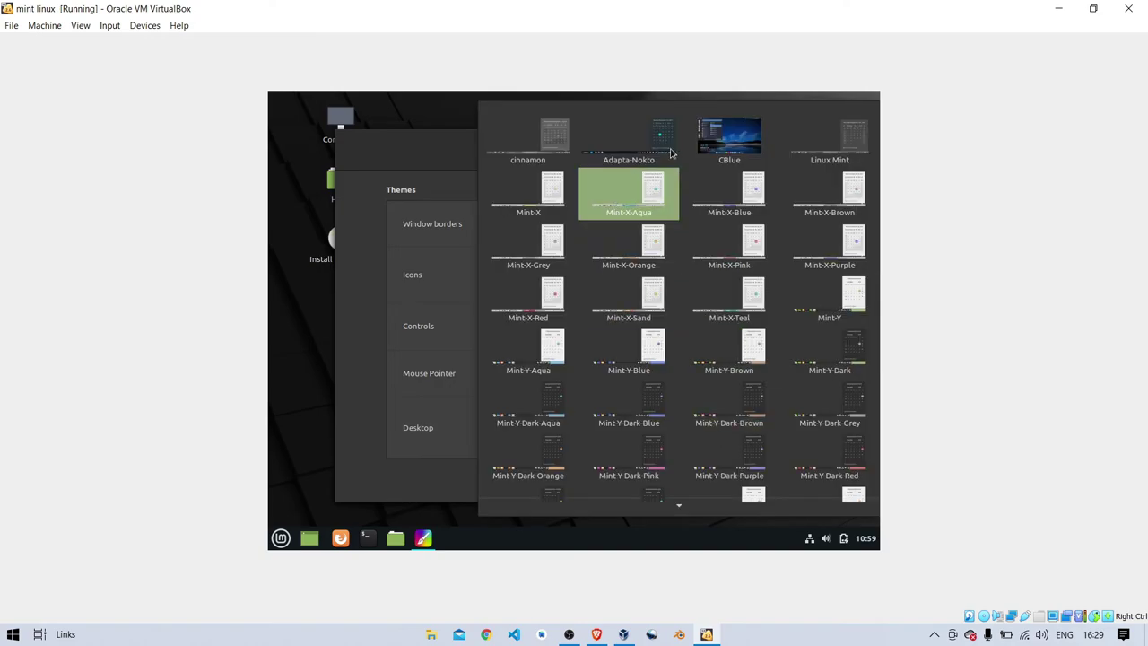
{"action": "left_click", "coordinate": [703, 143]}
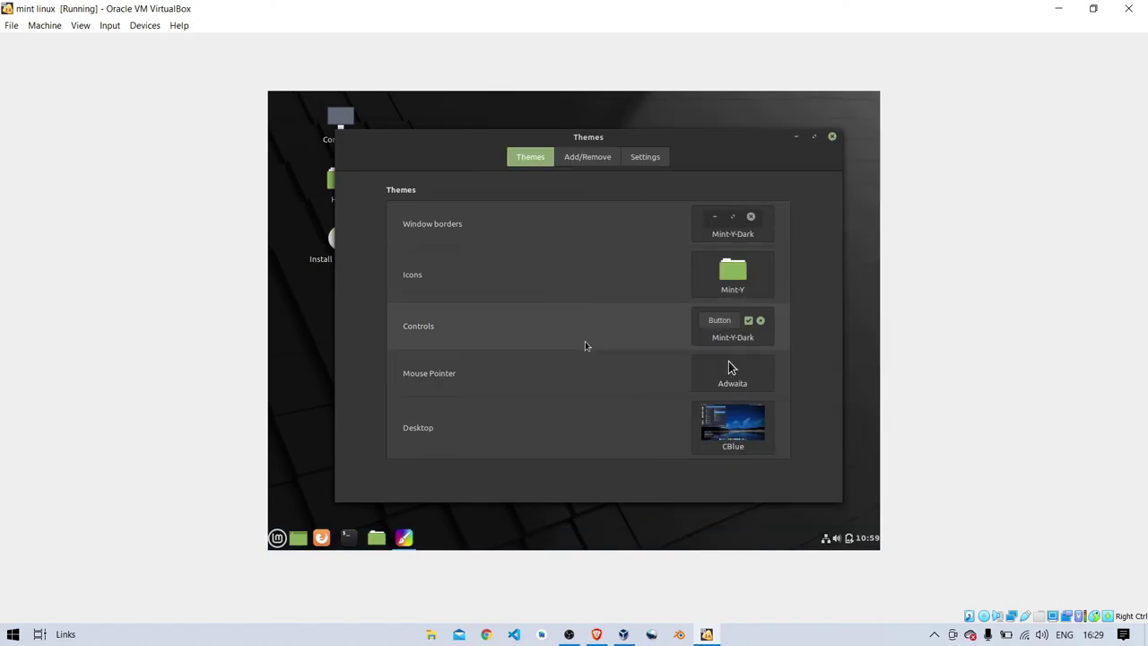
{"action": "left_click", "coordinate": [832, 137]}
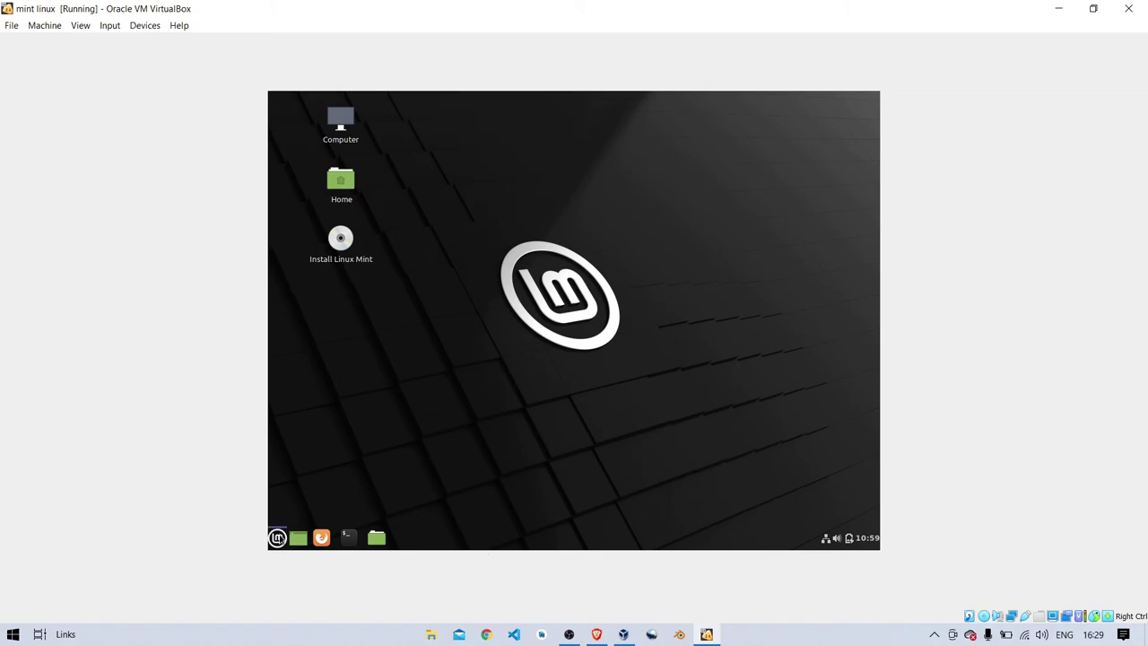
Launch the Pix image viewer from the Graphics applications, look through its folder list, and close it
{"action": "left_click", "coordinate": [278, 538]}
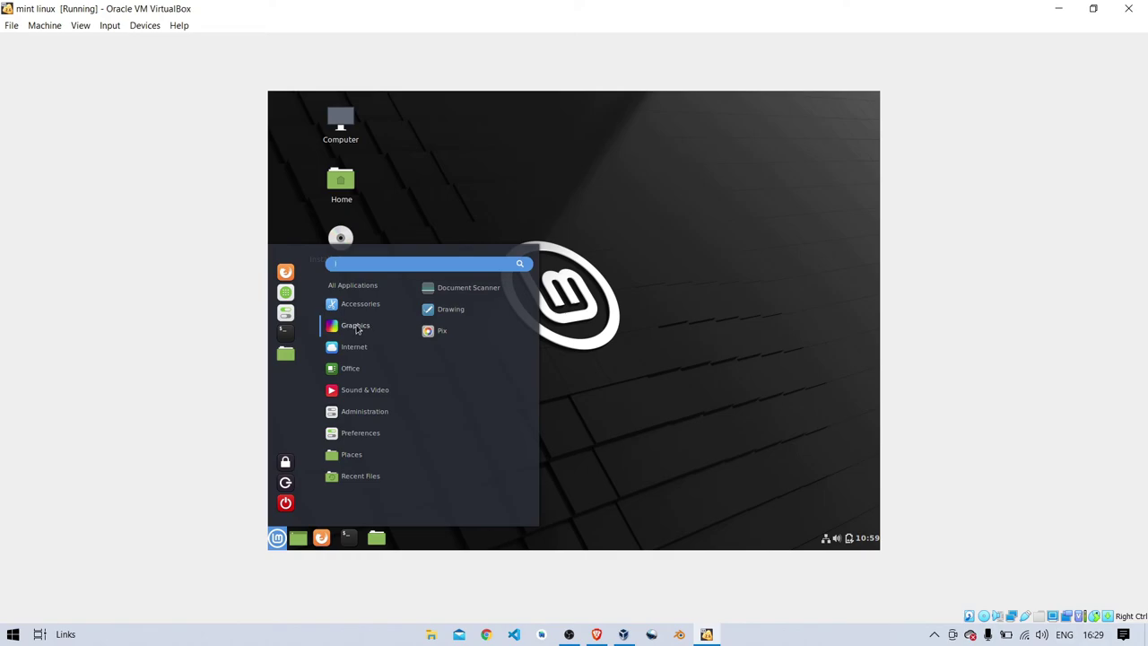
{"action": "left_click", "coordinate": [480, 339]}
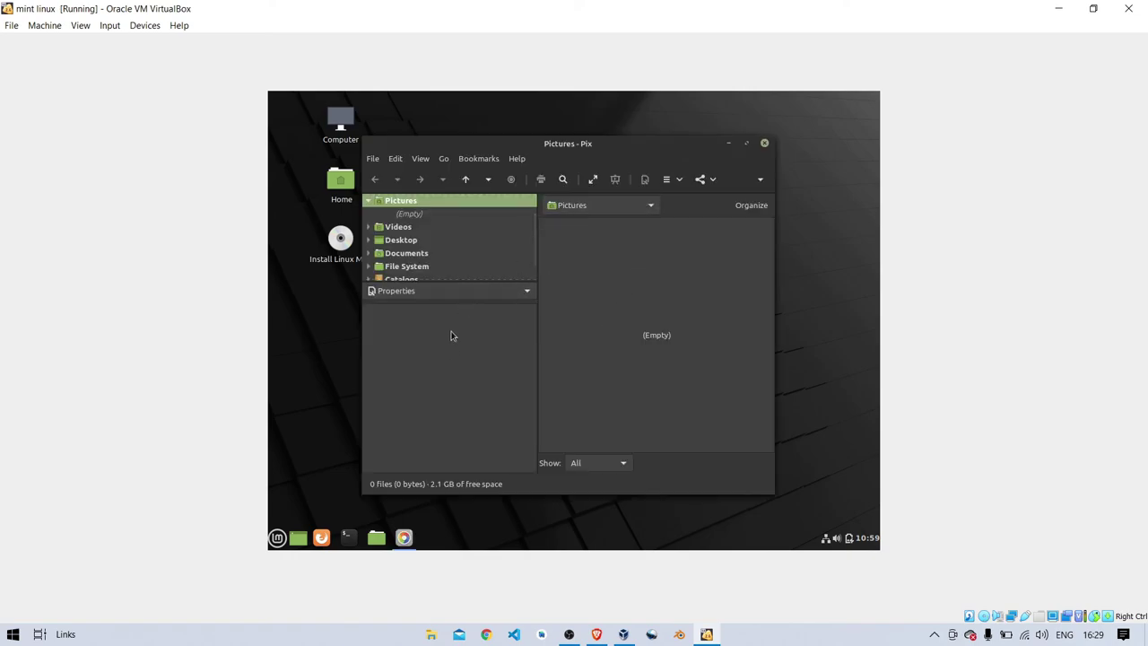
{"action": "scroll", "coordinate": [455, 271], "scroll_direction": "down", "scroll_amount": 1}
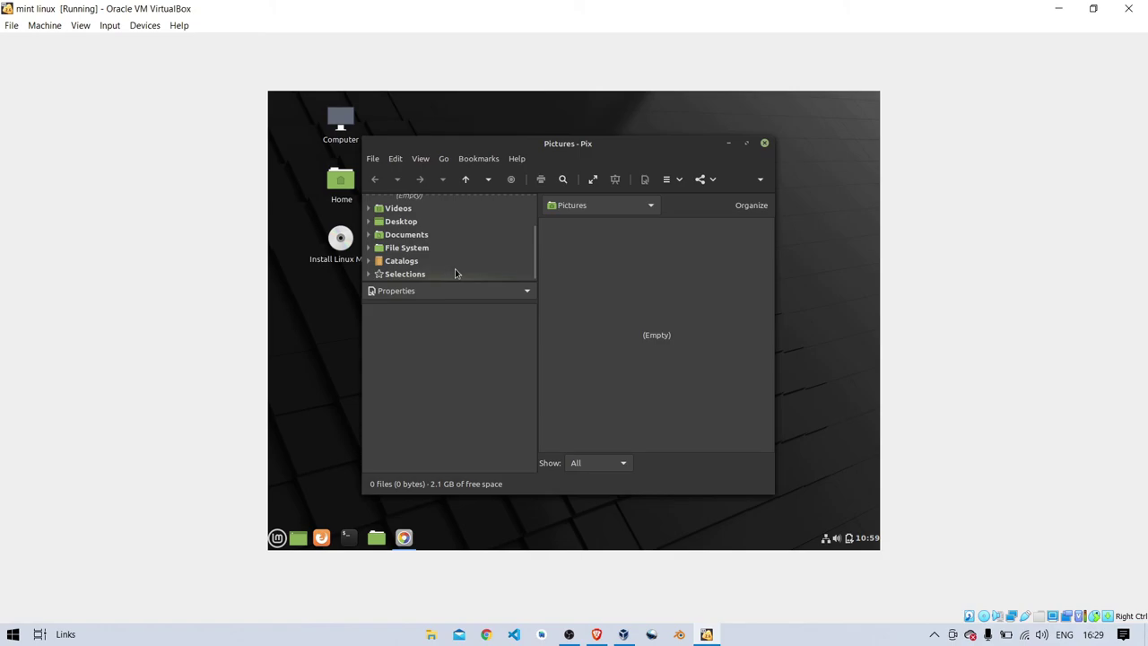
{"action": "scroll", "coordinate": [455, 273], "scroll_direction": "up", "scroll_amount": 1}
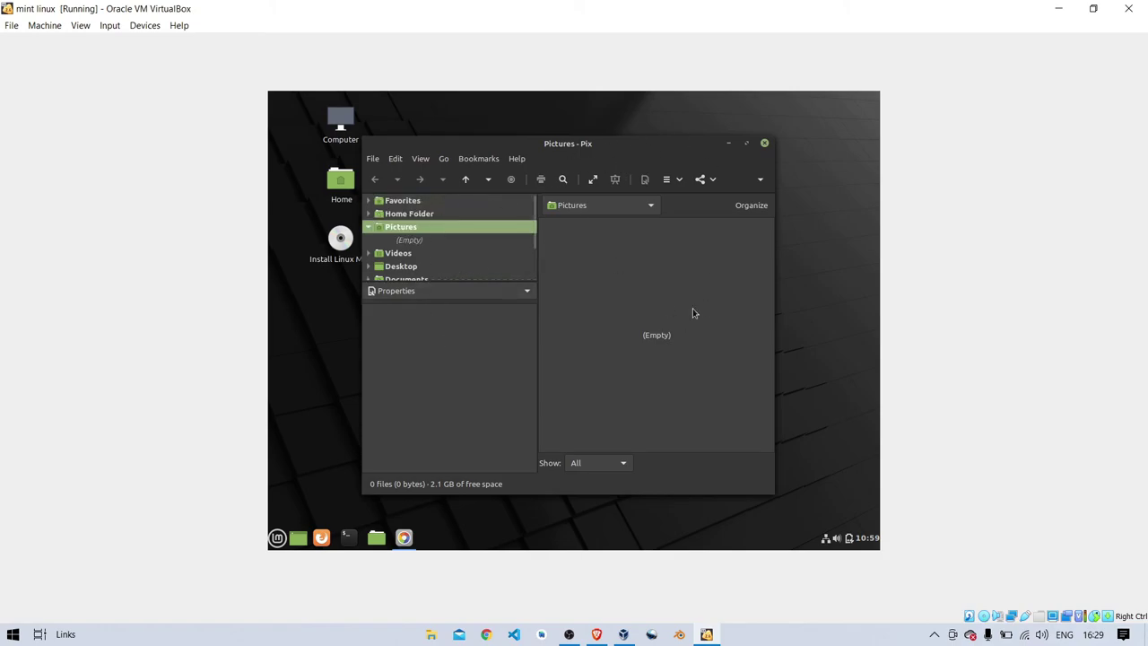
{"action": "left_click", "coordinate": [764, 143]}
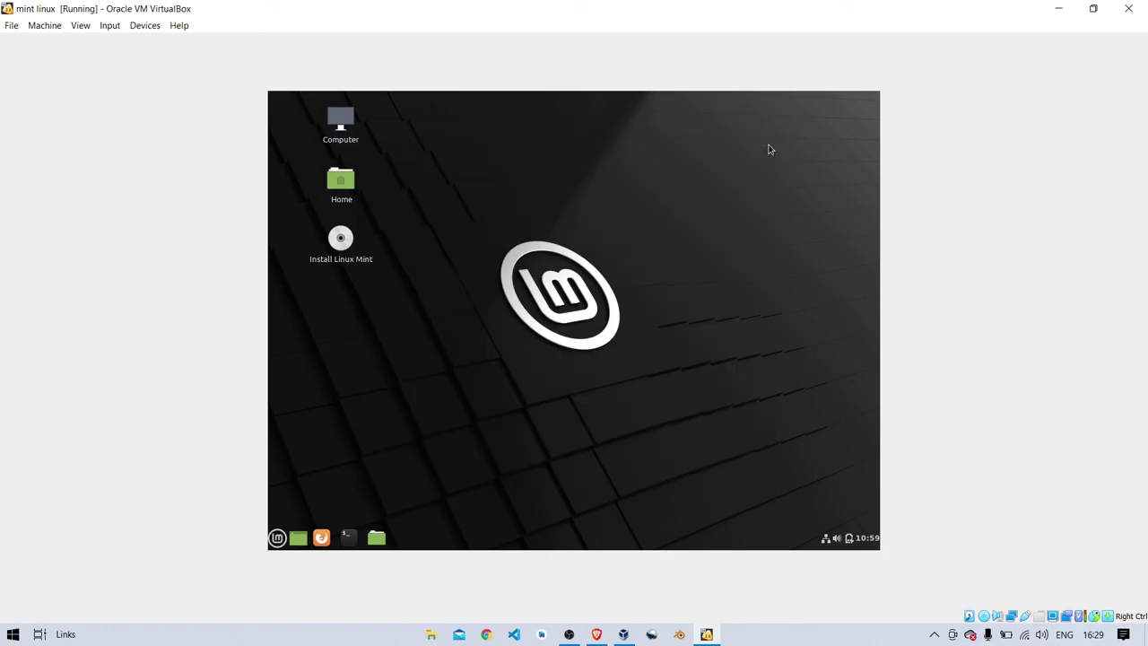
Open the Computer location from the Linux Mint desktop
{"action": "left_click", "coordinate": [349, 122]}
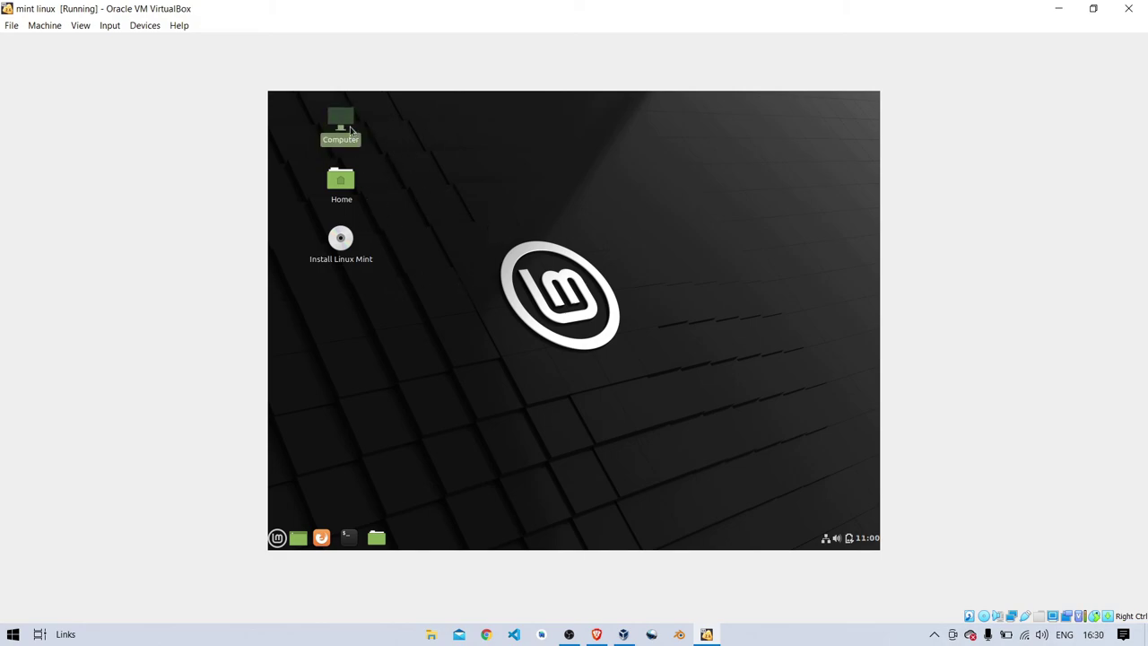